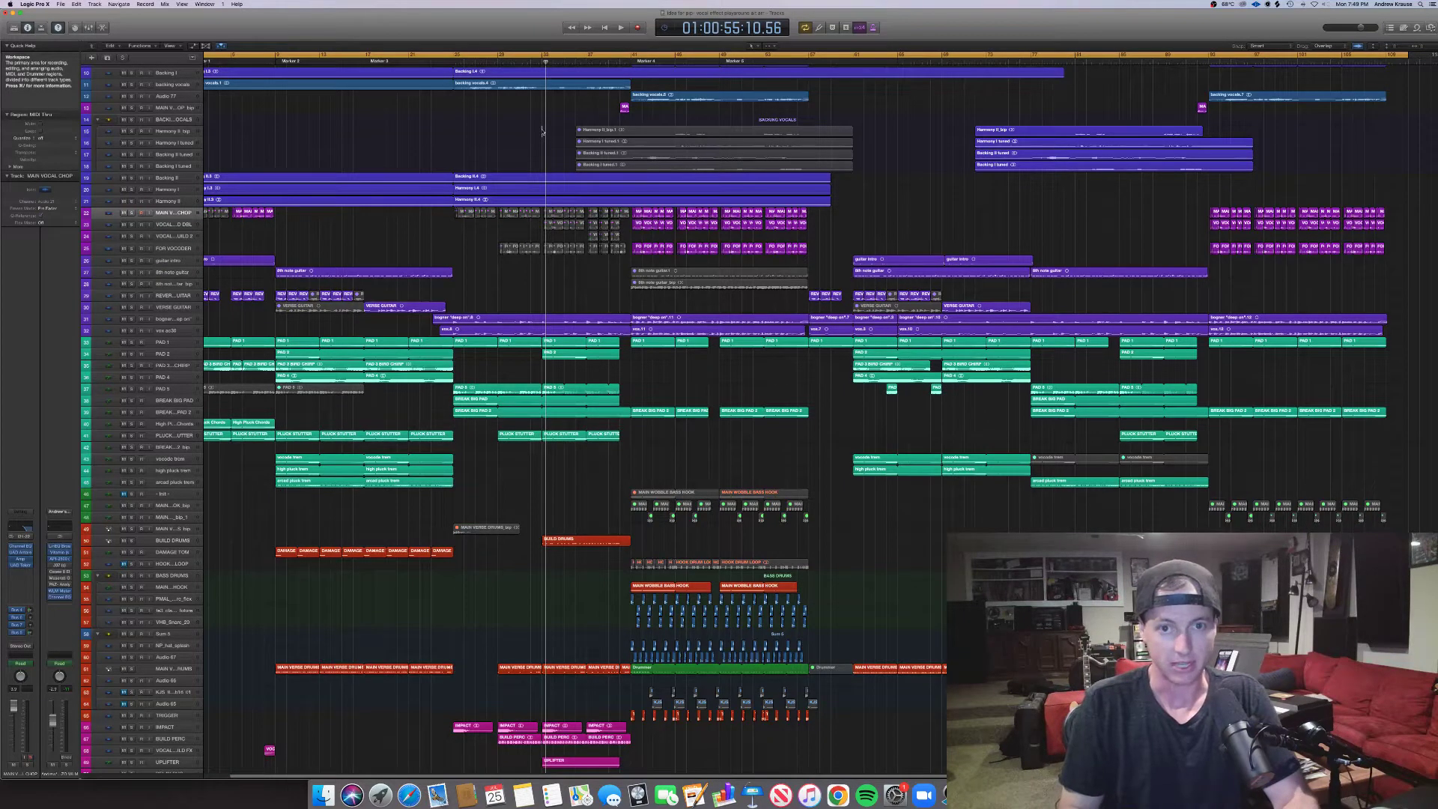
- Play the song from the build section through the end of the first hook, and stop playback
key(space)
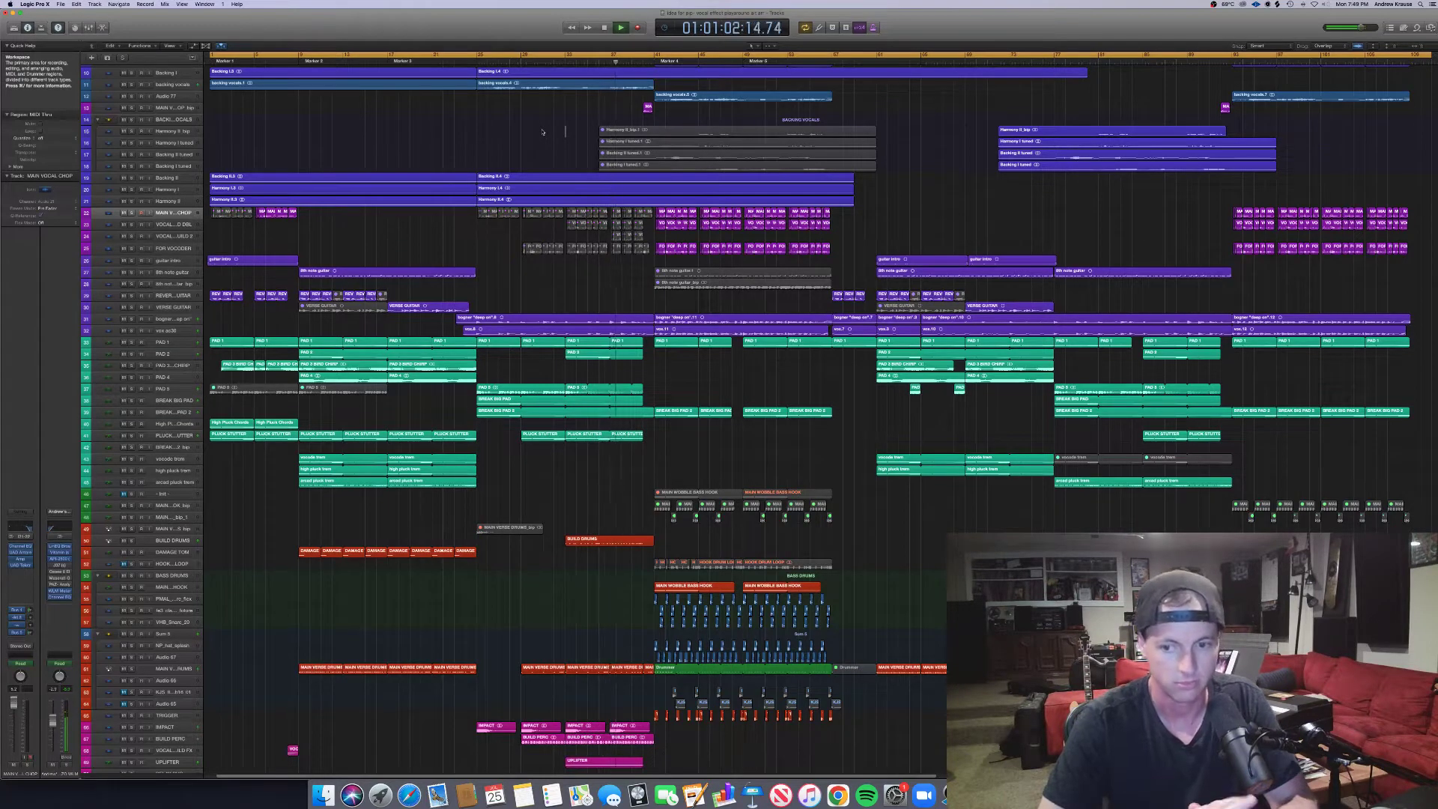
key(super+Tab)
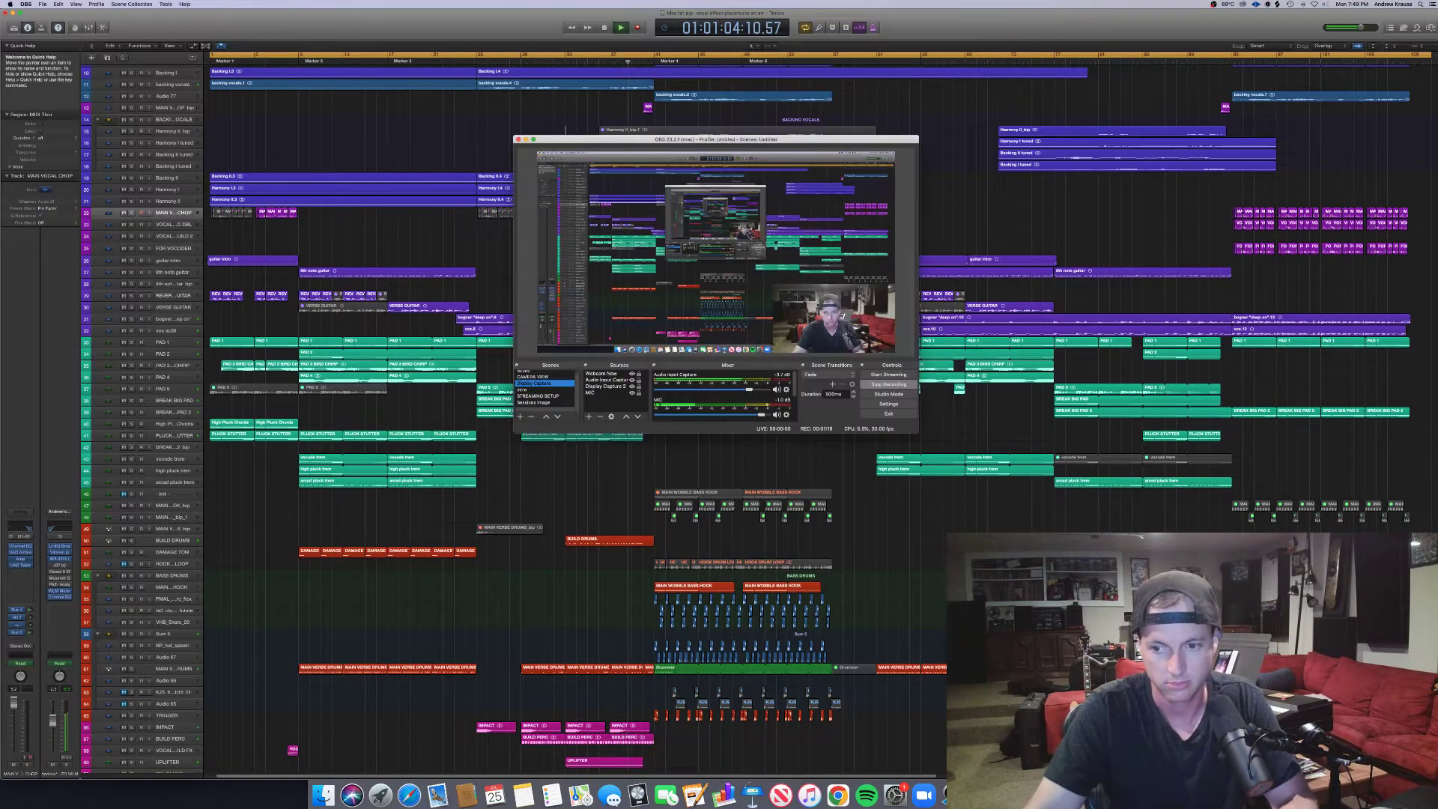
key(super+Tab)
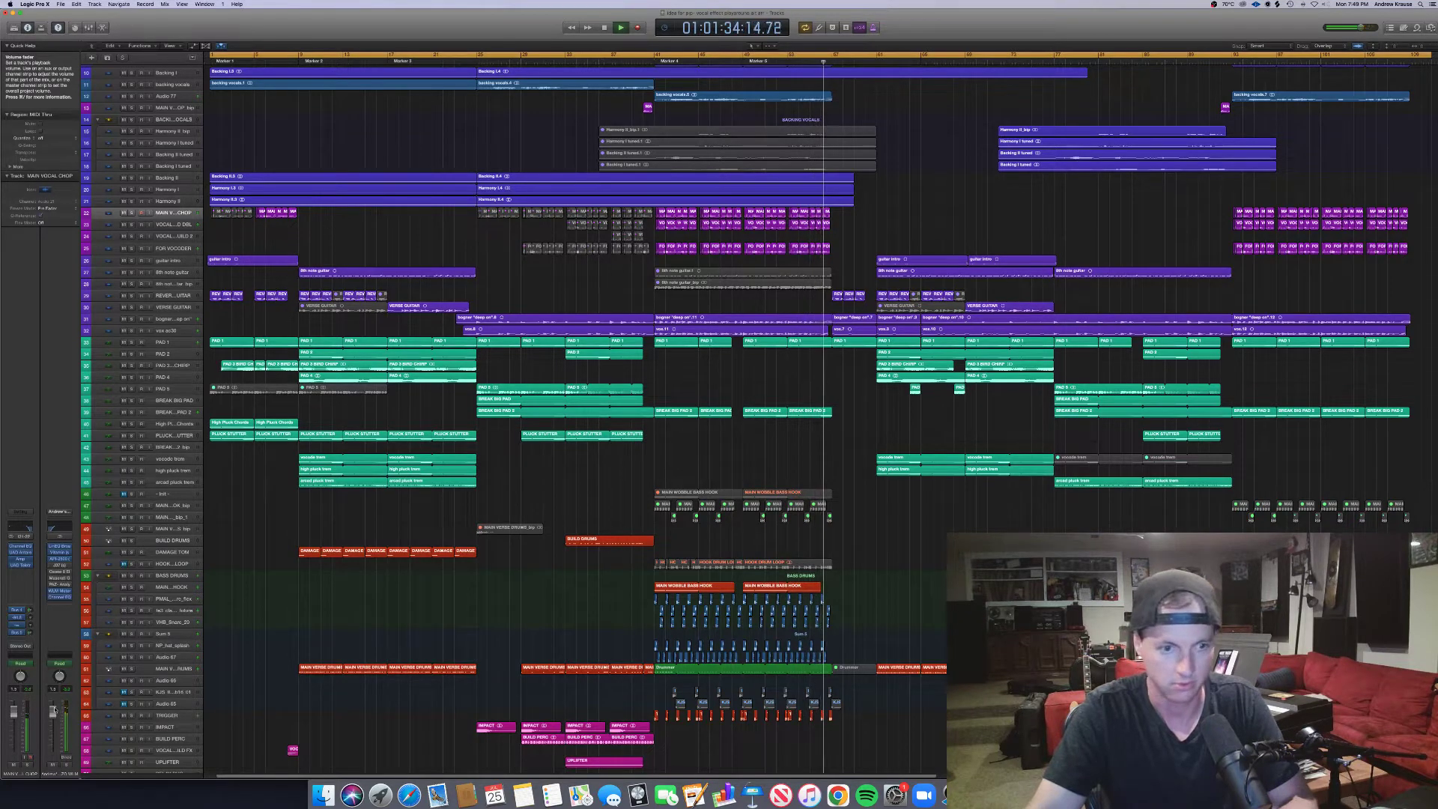
key(space)
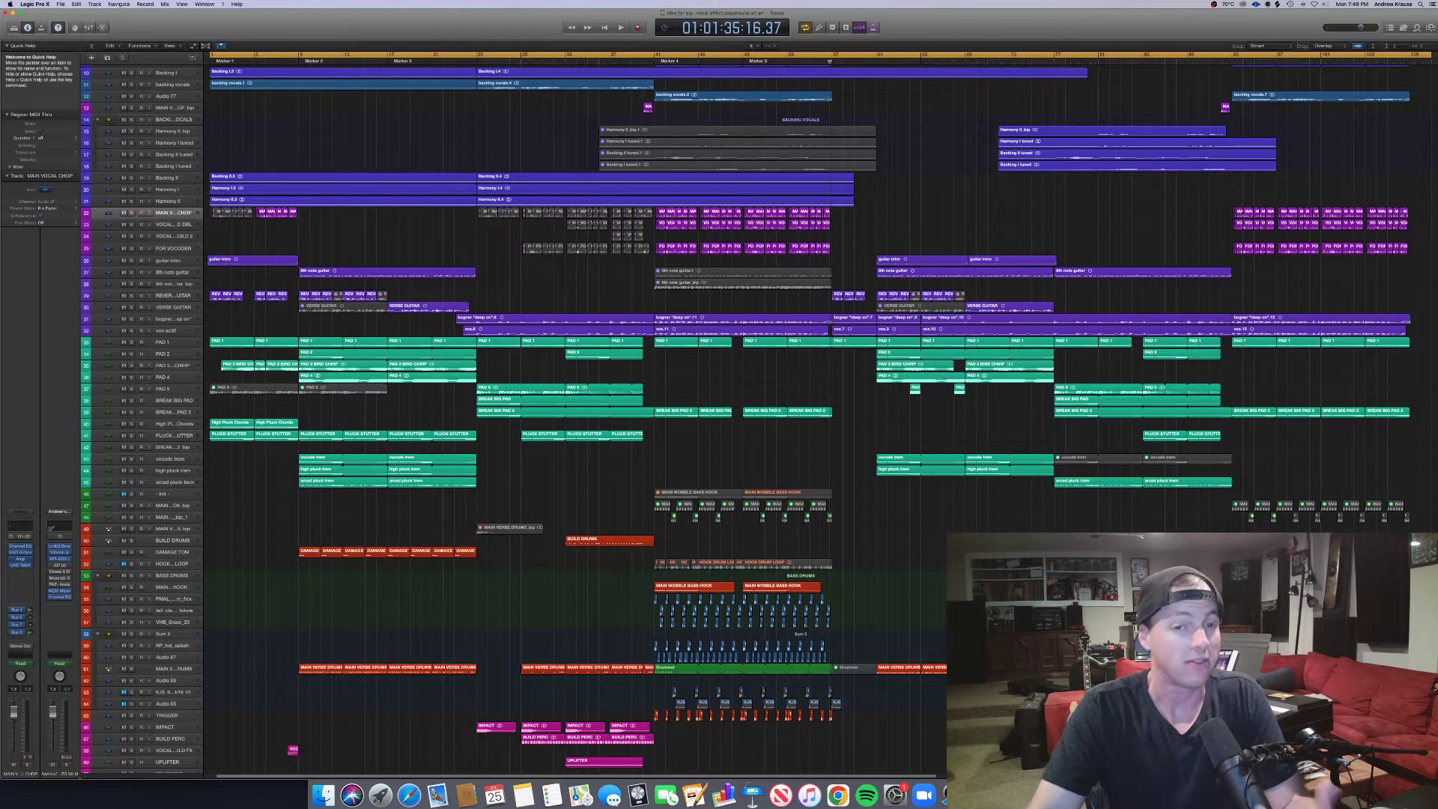
- Solo the MAIN VOCAL CHOP track
scroll(809, 412, up, 3)
scroll(814, 374, up, 4)
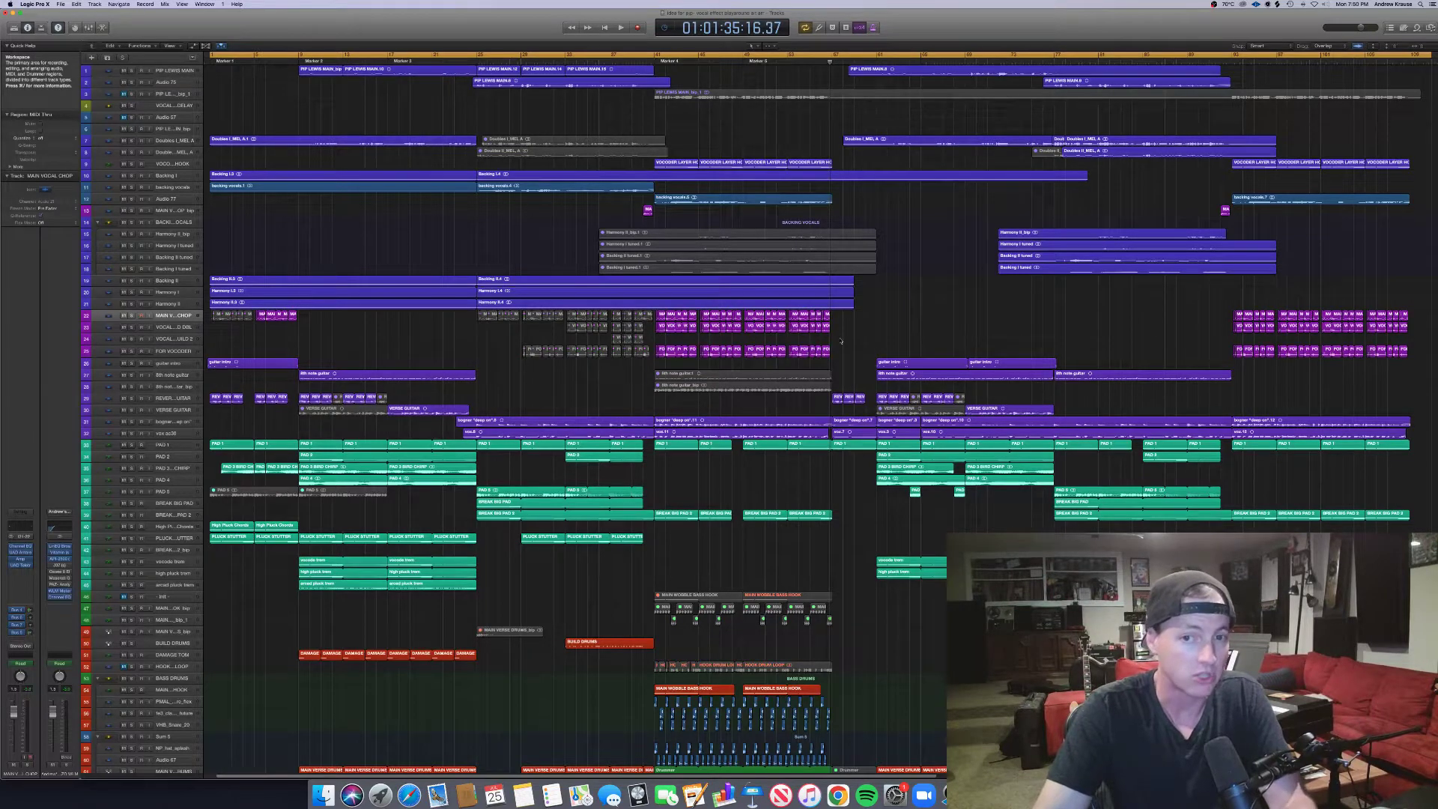
scroll(836, 342, right, 1)
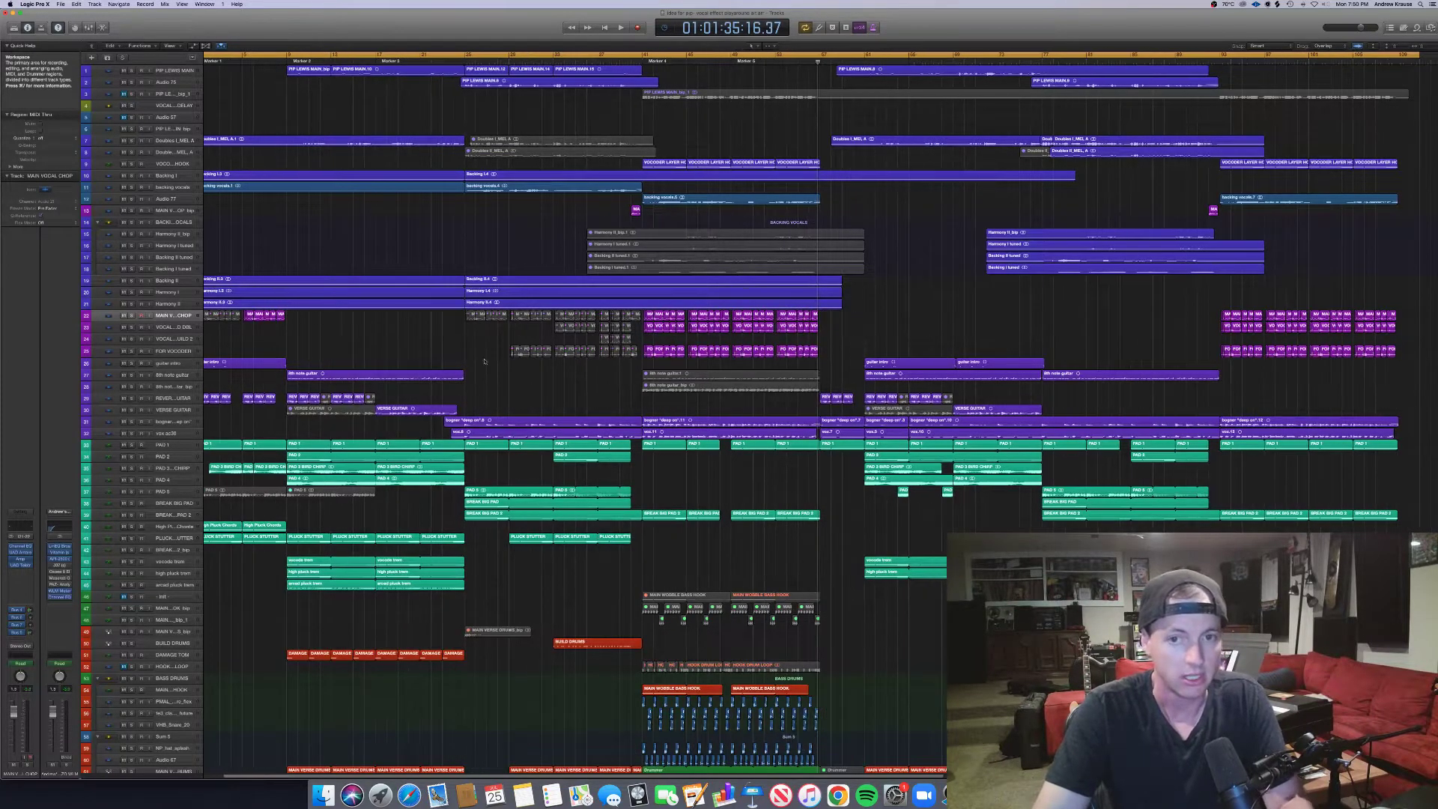
click(131, 315)
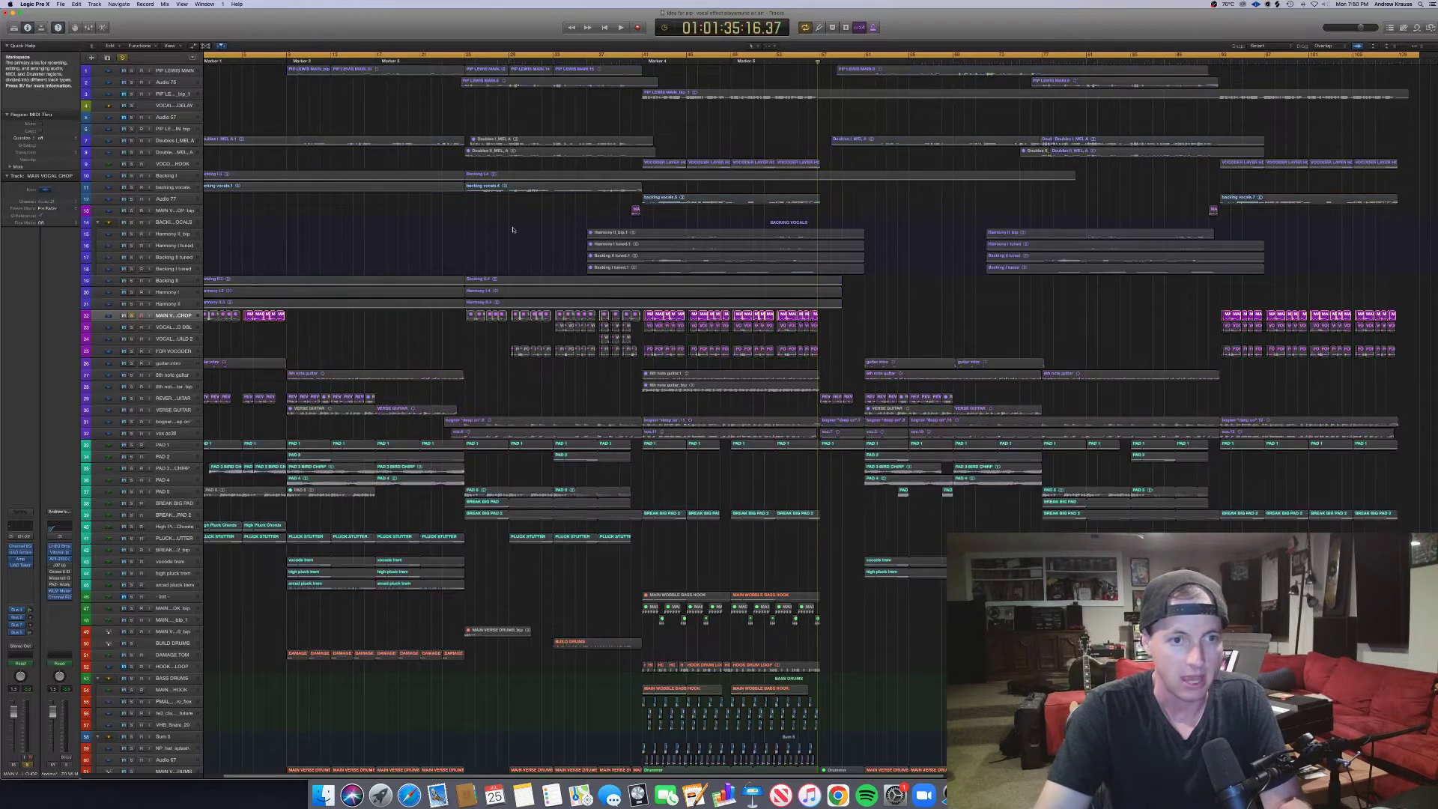
- Play the soloed MAIN VOCAL CHOP from the start of the first hook, with its waveforms enlarged
click(642, 62)
scroll(746, 157, left, 1)
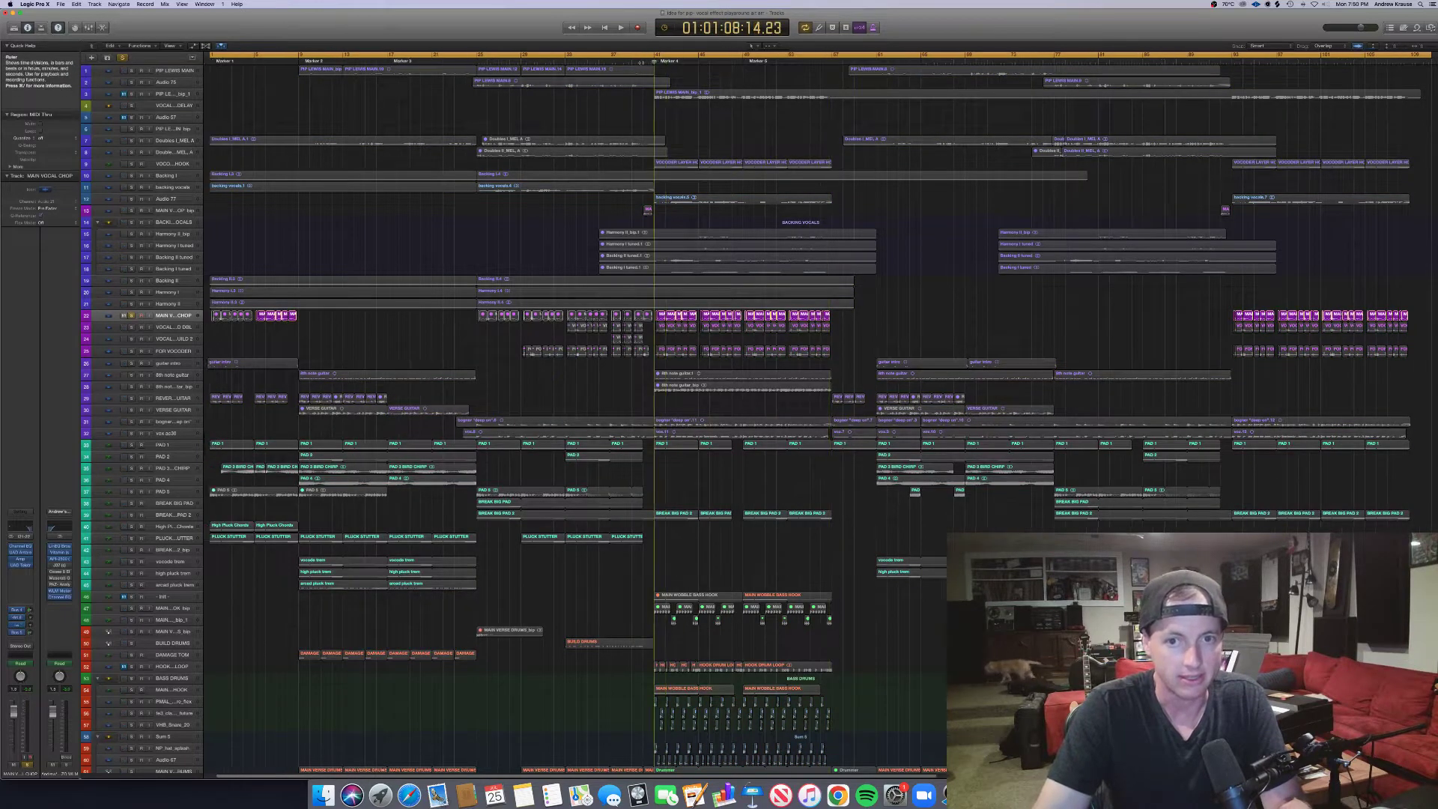
key(space)
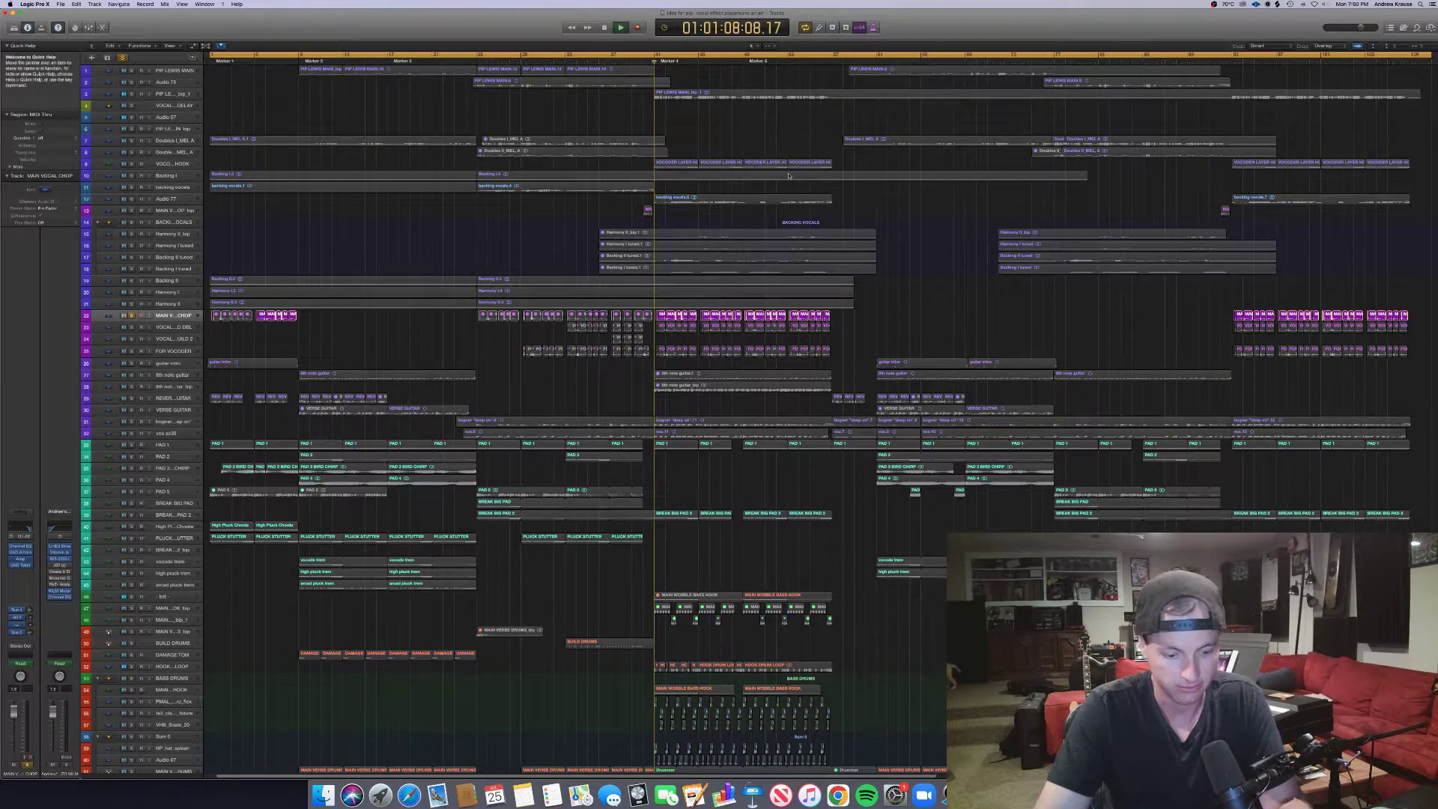
key(super+Right)
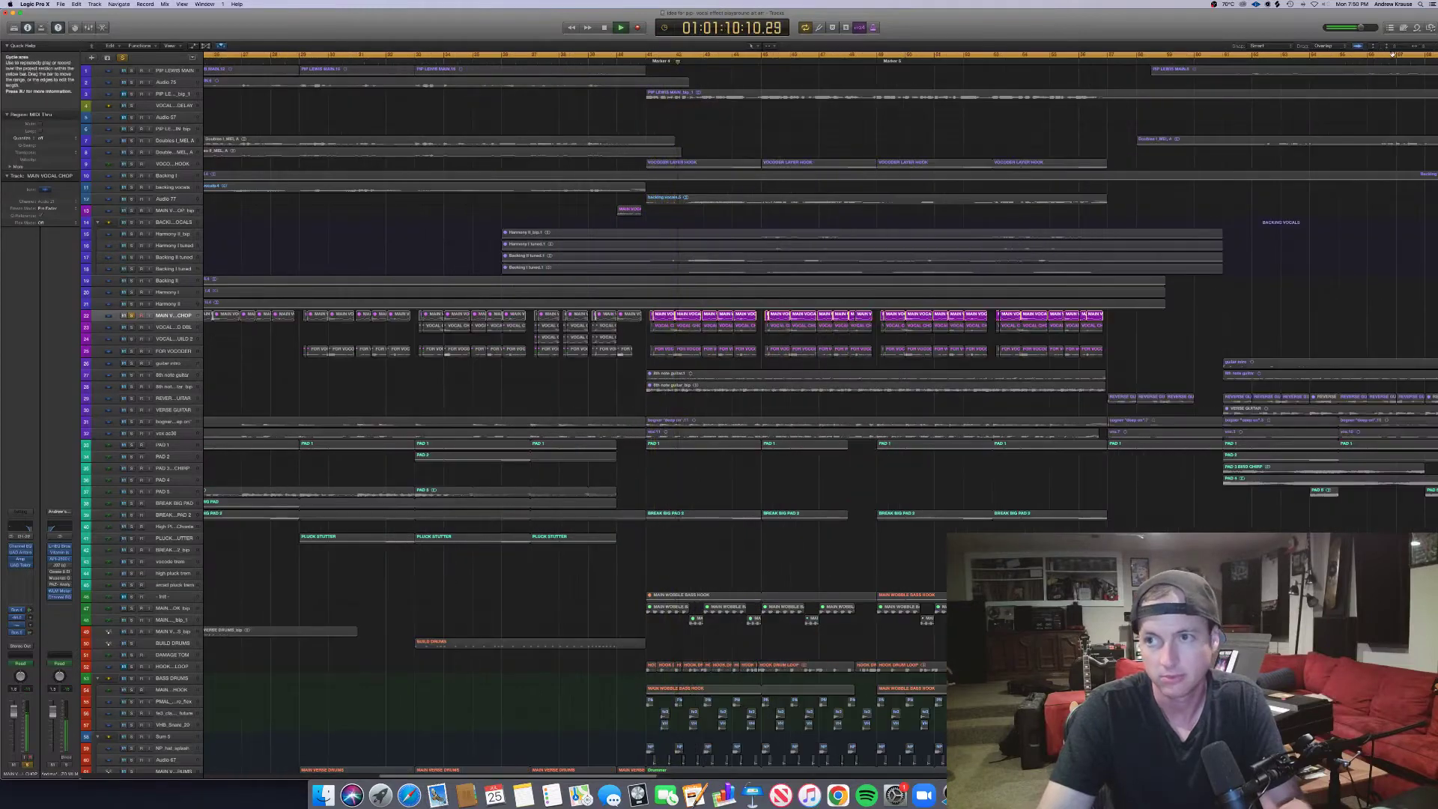
click(1399, 47)
click(1399, 47)
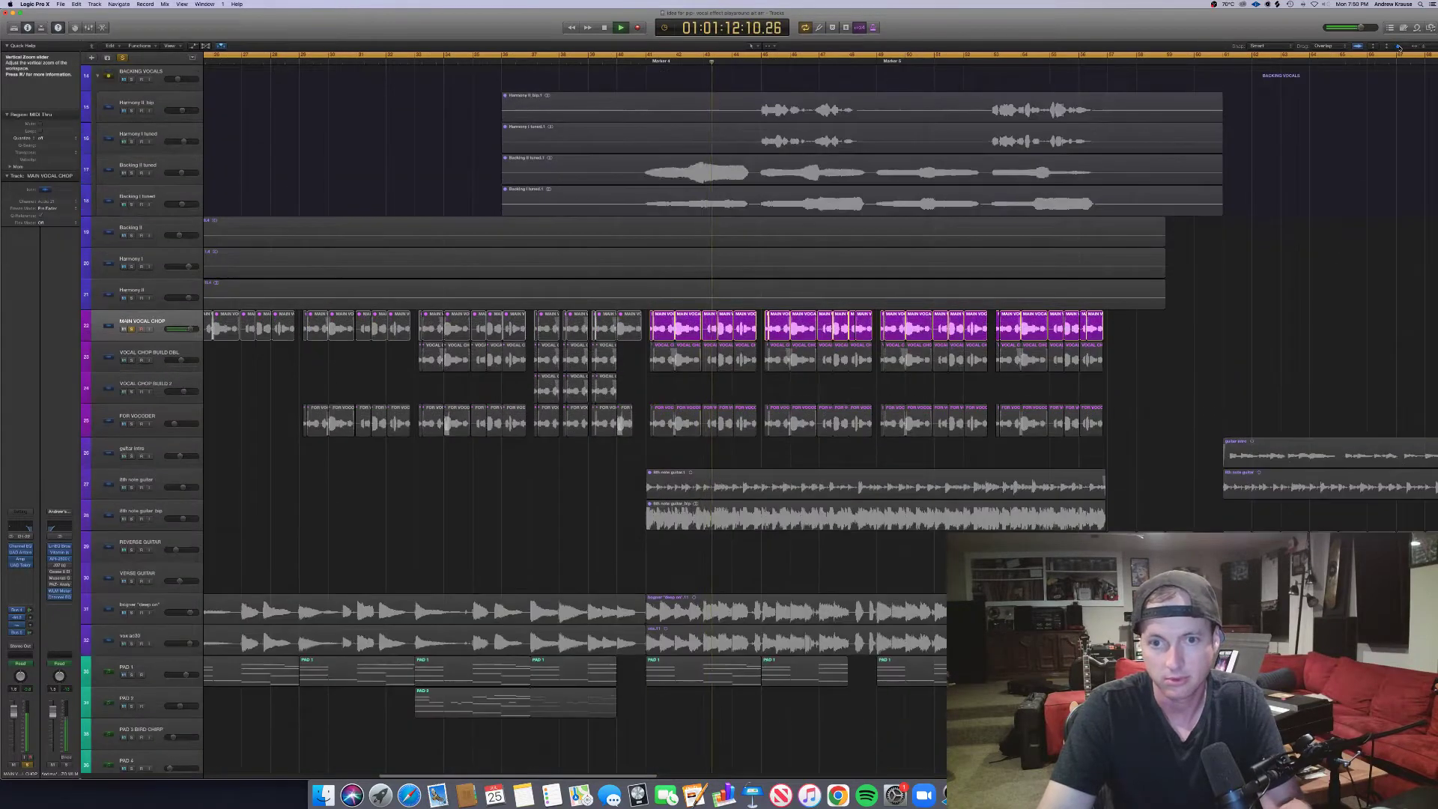
key(super+Right)
key(super+Right)
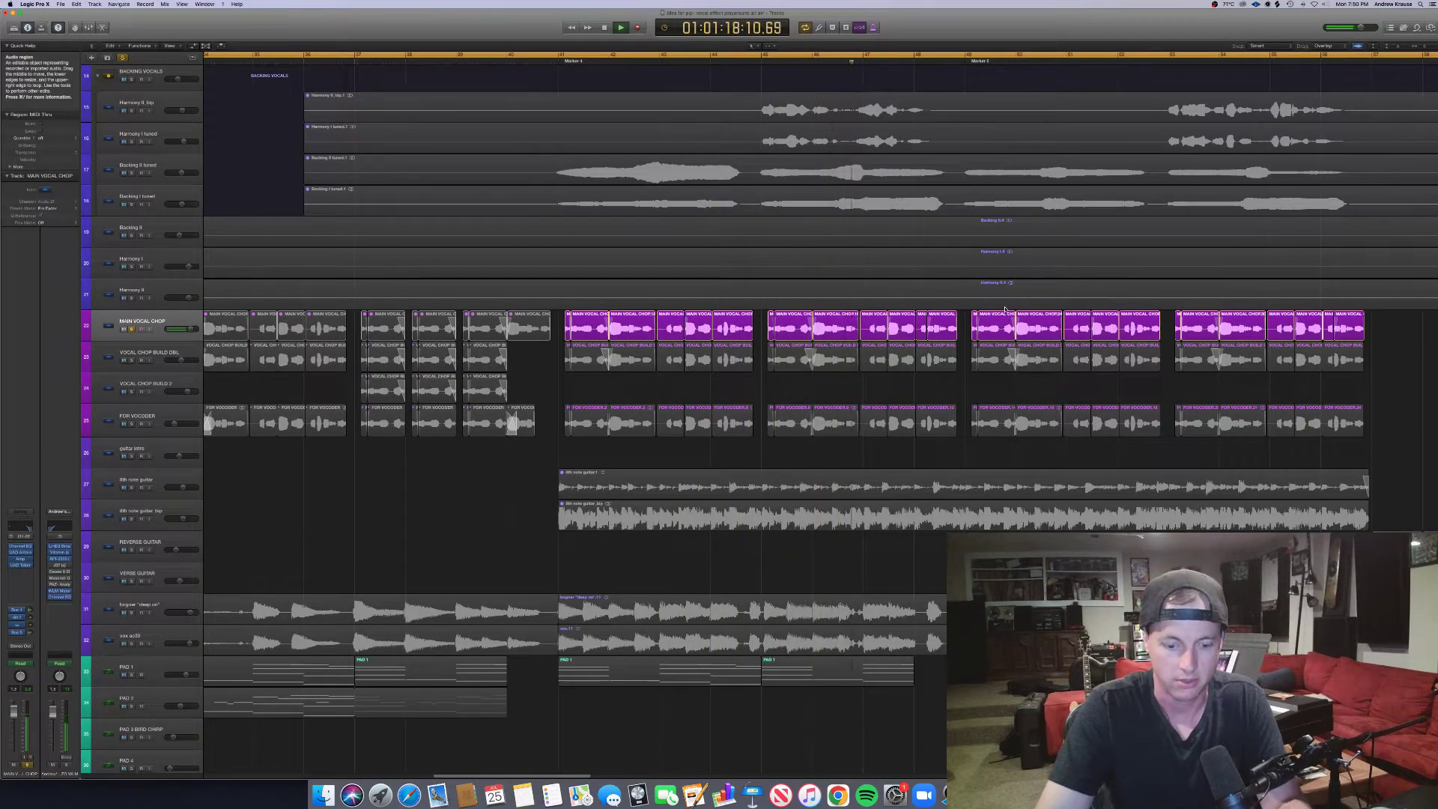
key(space)
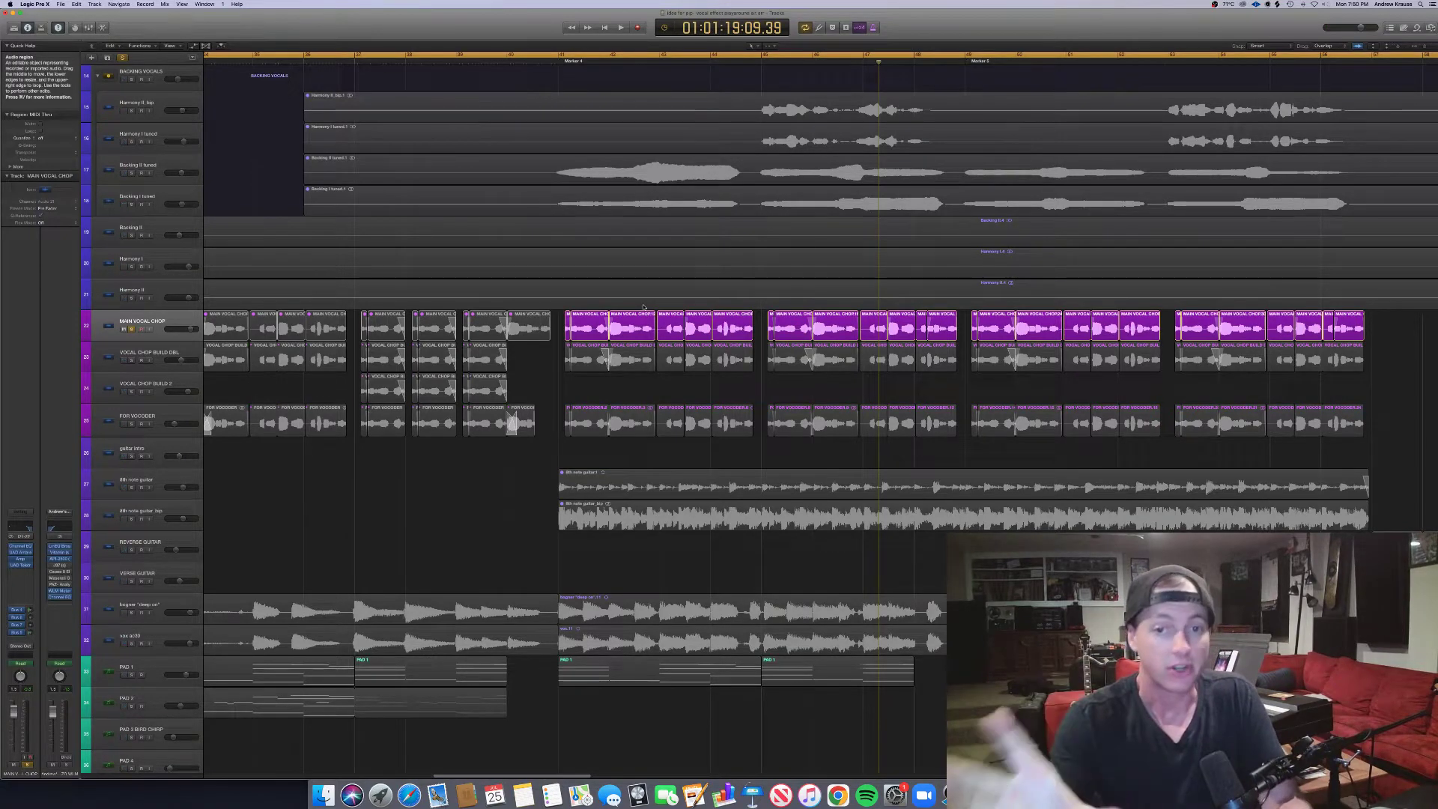
- Replay the opening phrases of the soloed MAIN VOCAL CHOP in the first hook
click(609, 62)
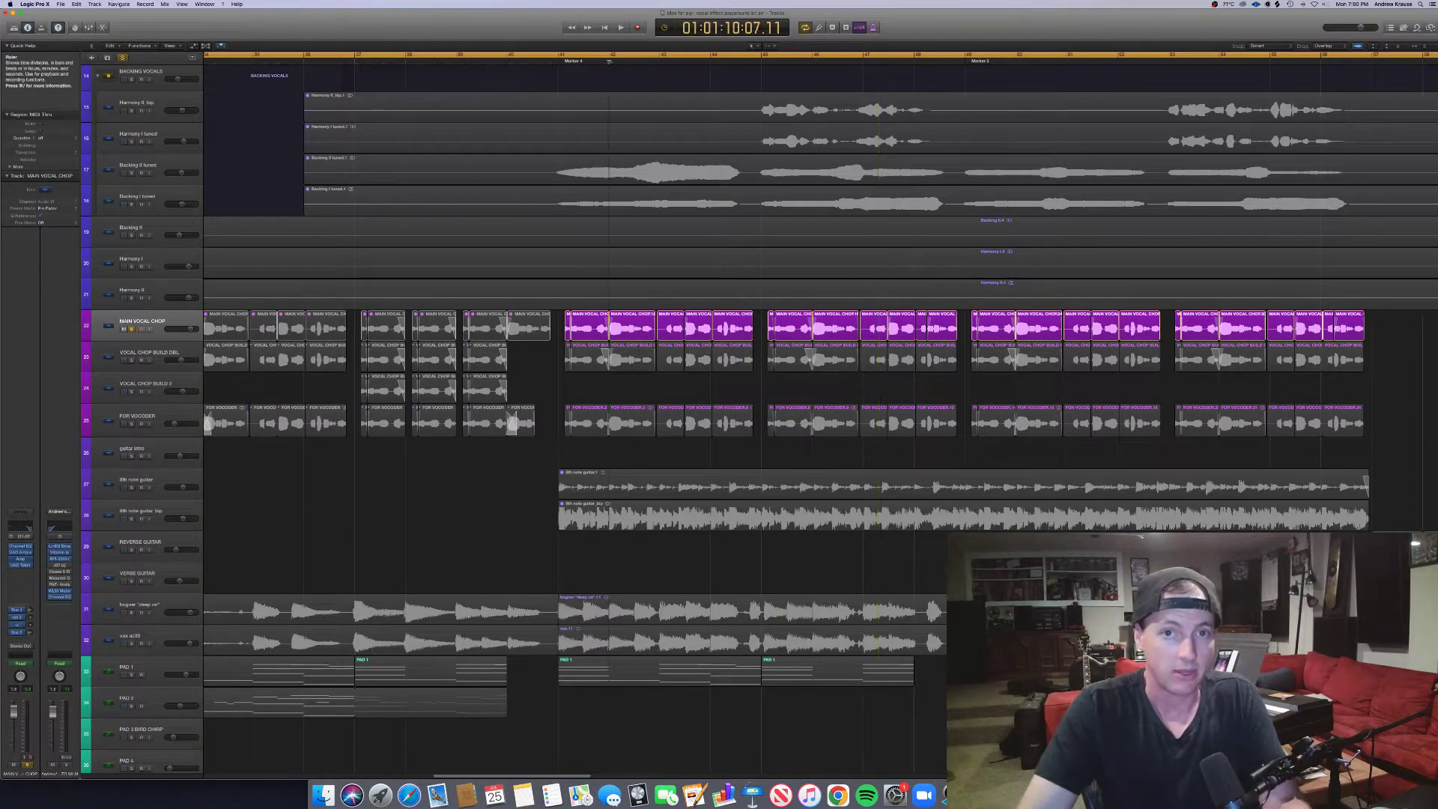
key(space)
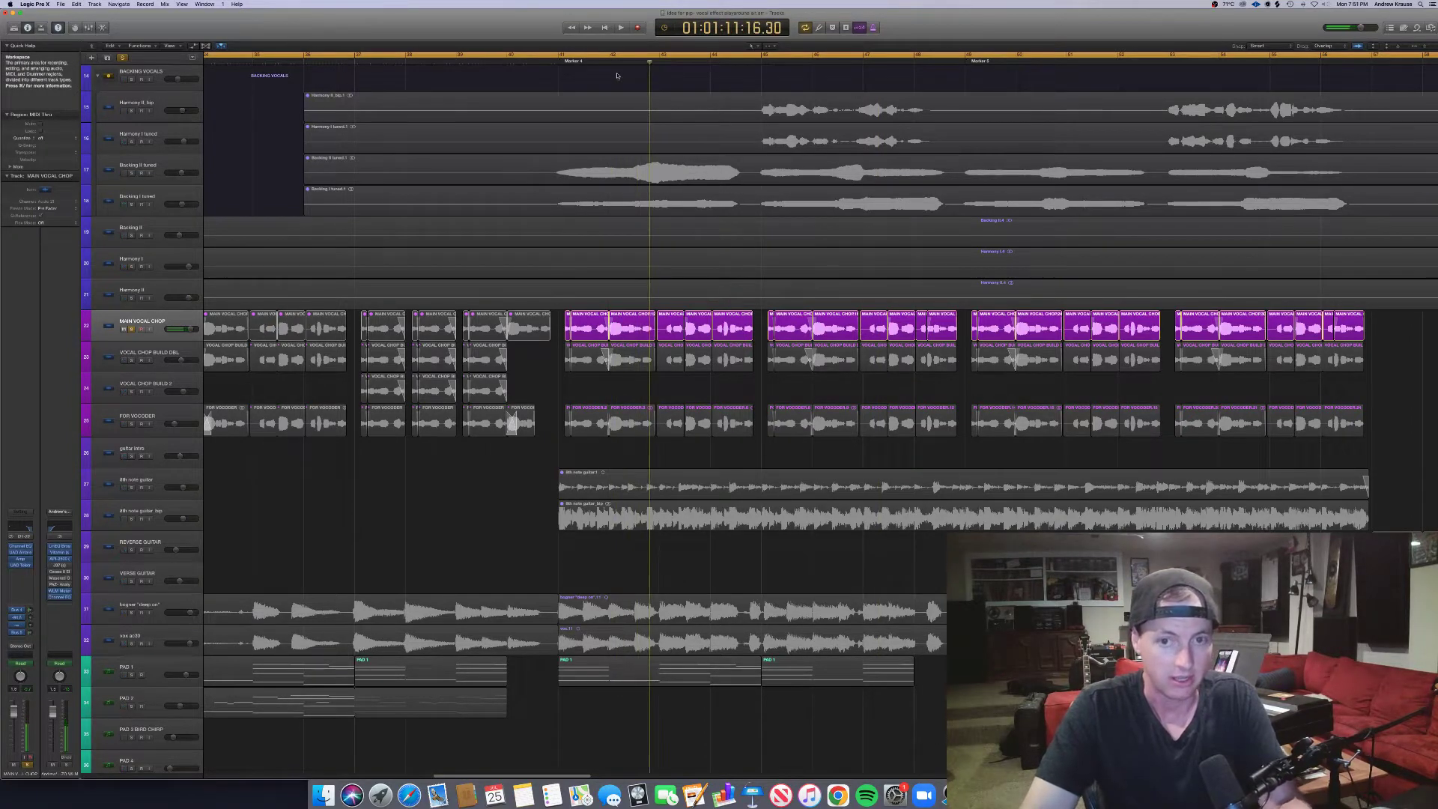
scroll(642, 349, right, 1)
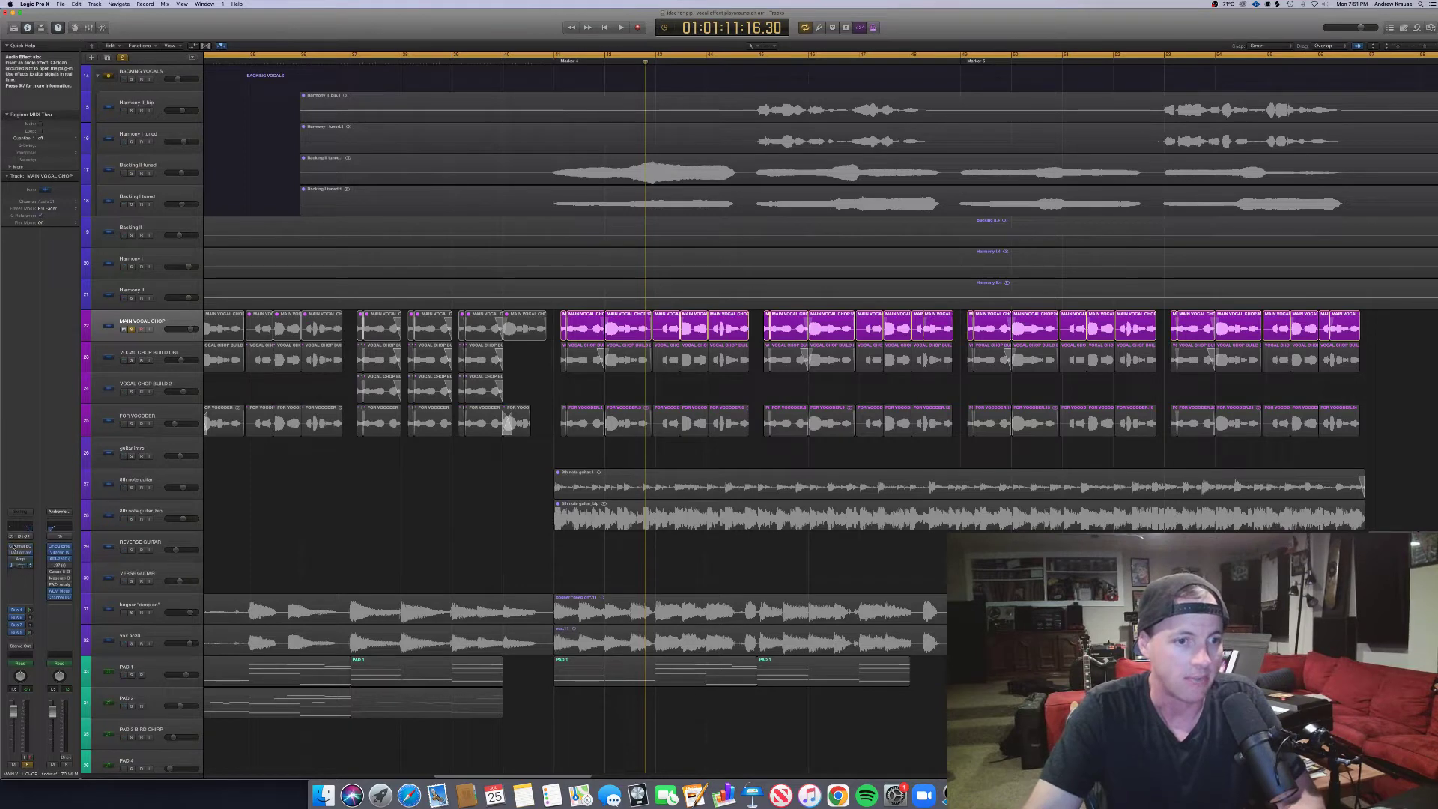
click(554, 61)
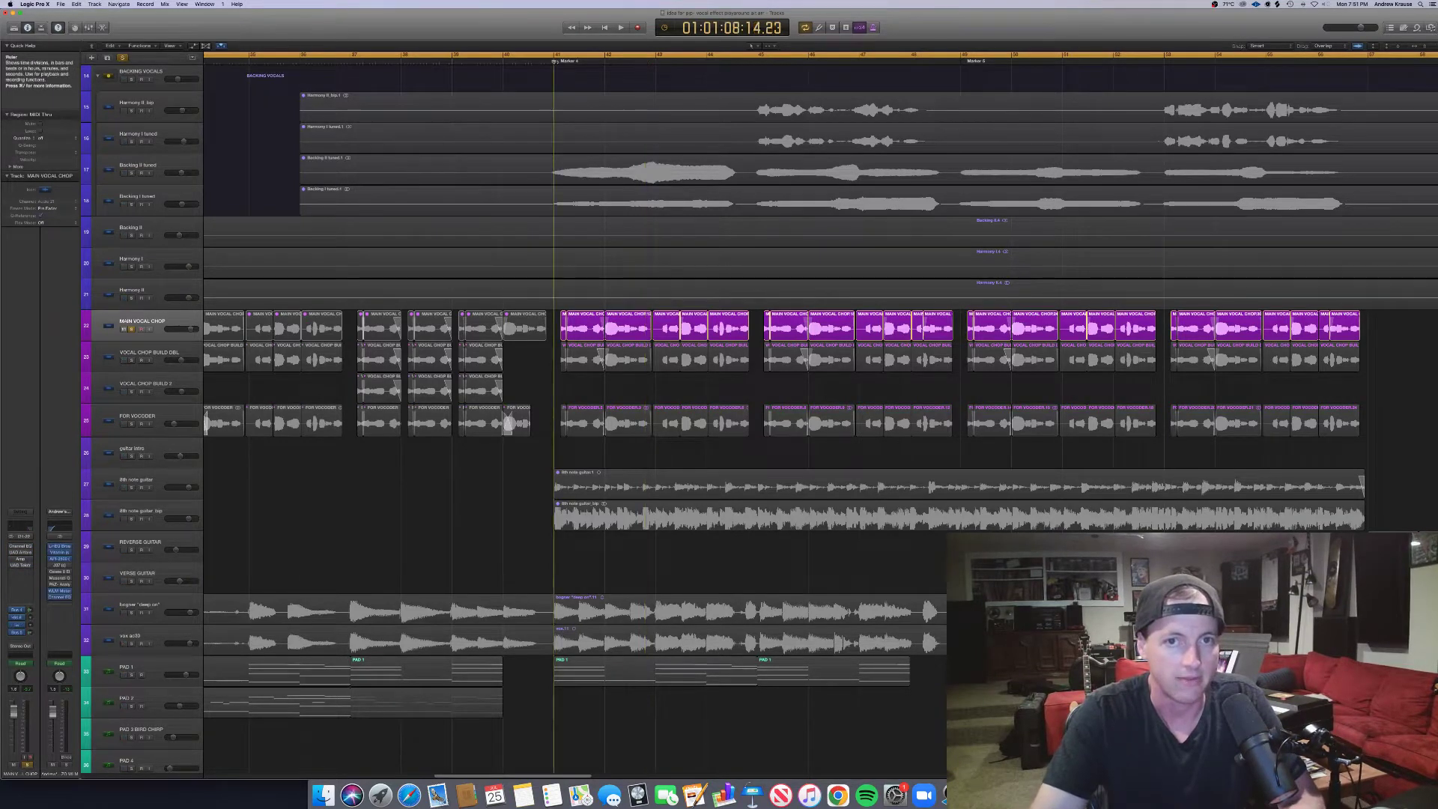
key(space)
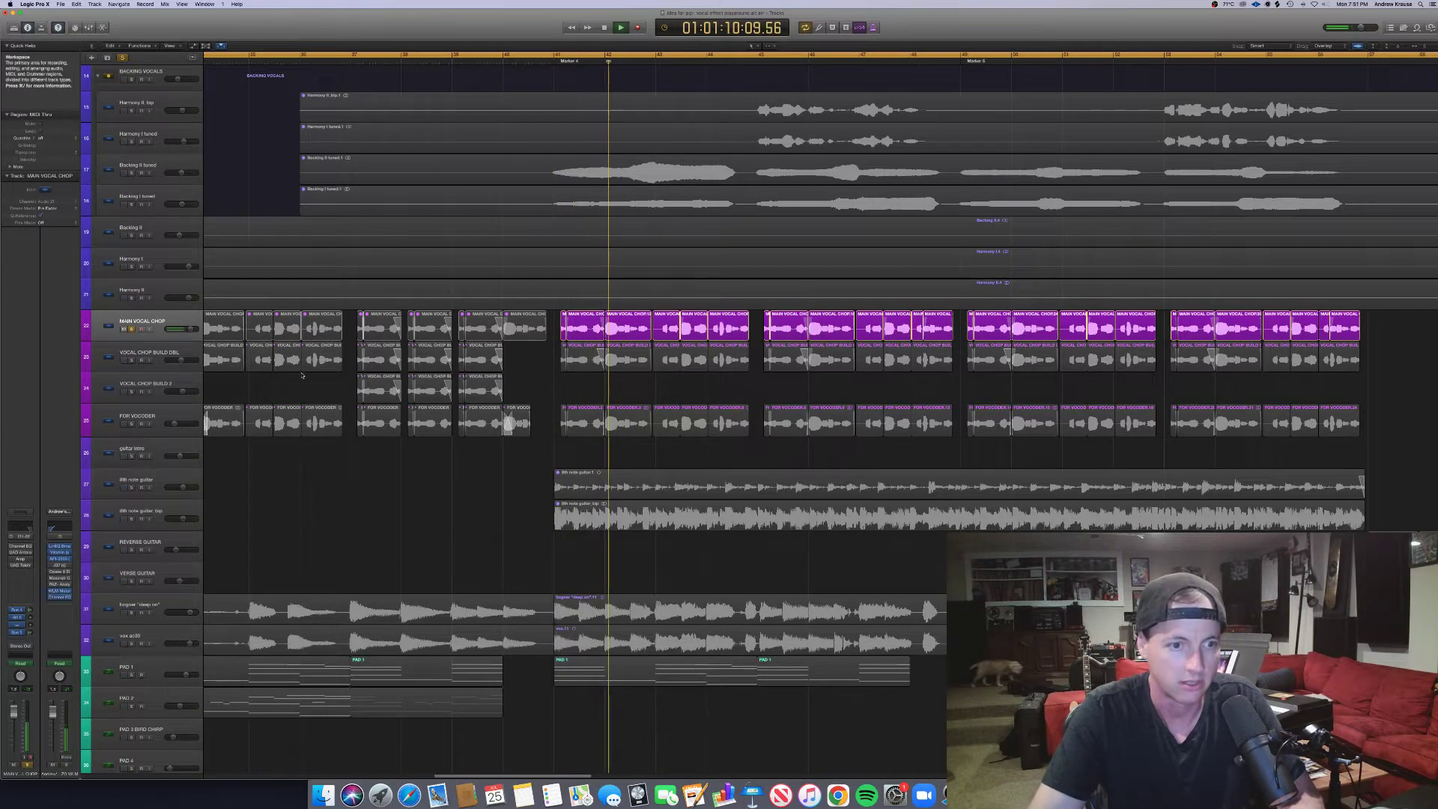
key(space)
- Review the Channel EQ and the Auto-Tune Realtime key and scale settings on MAIN VOCAL CHOP, and close both plug-ins
click(20, 547)
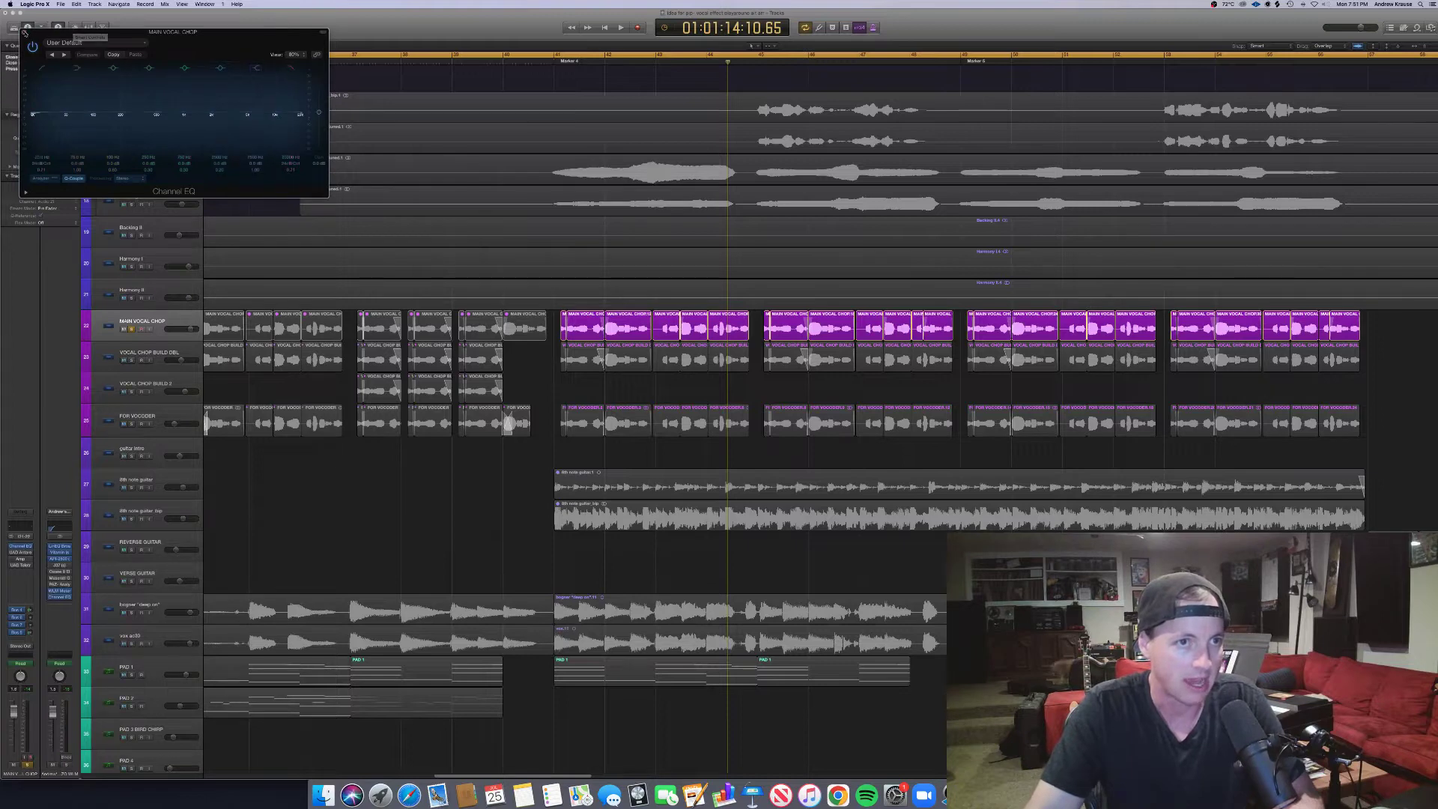
click(25, 33)
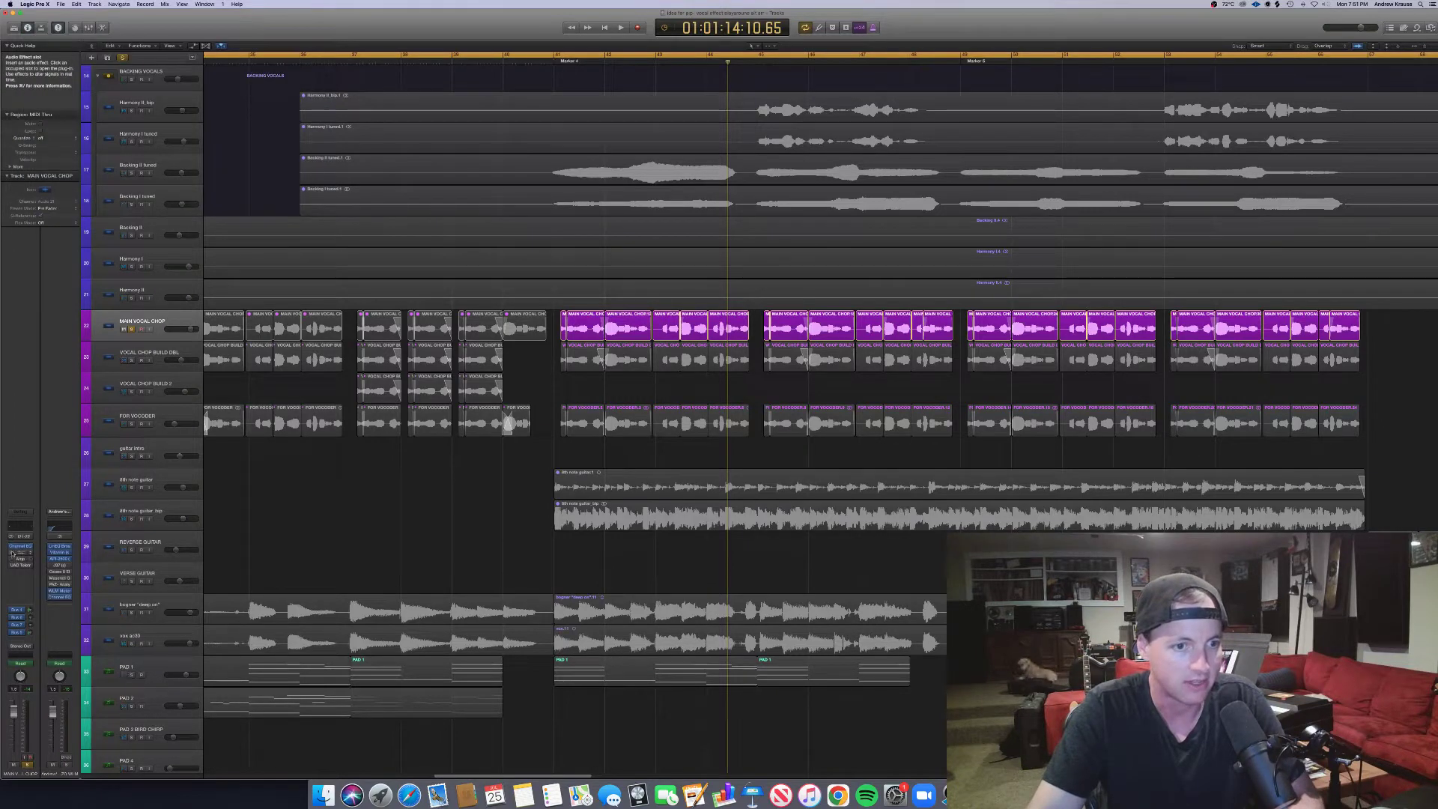
click(21, 552)
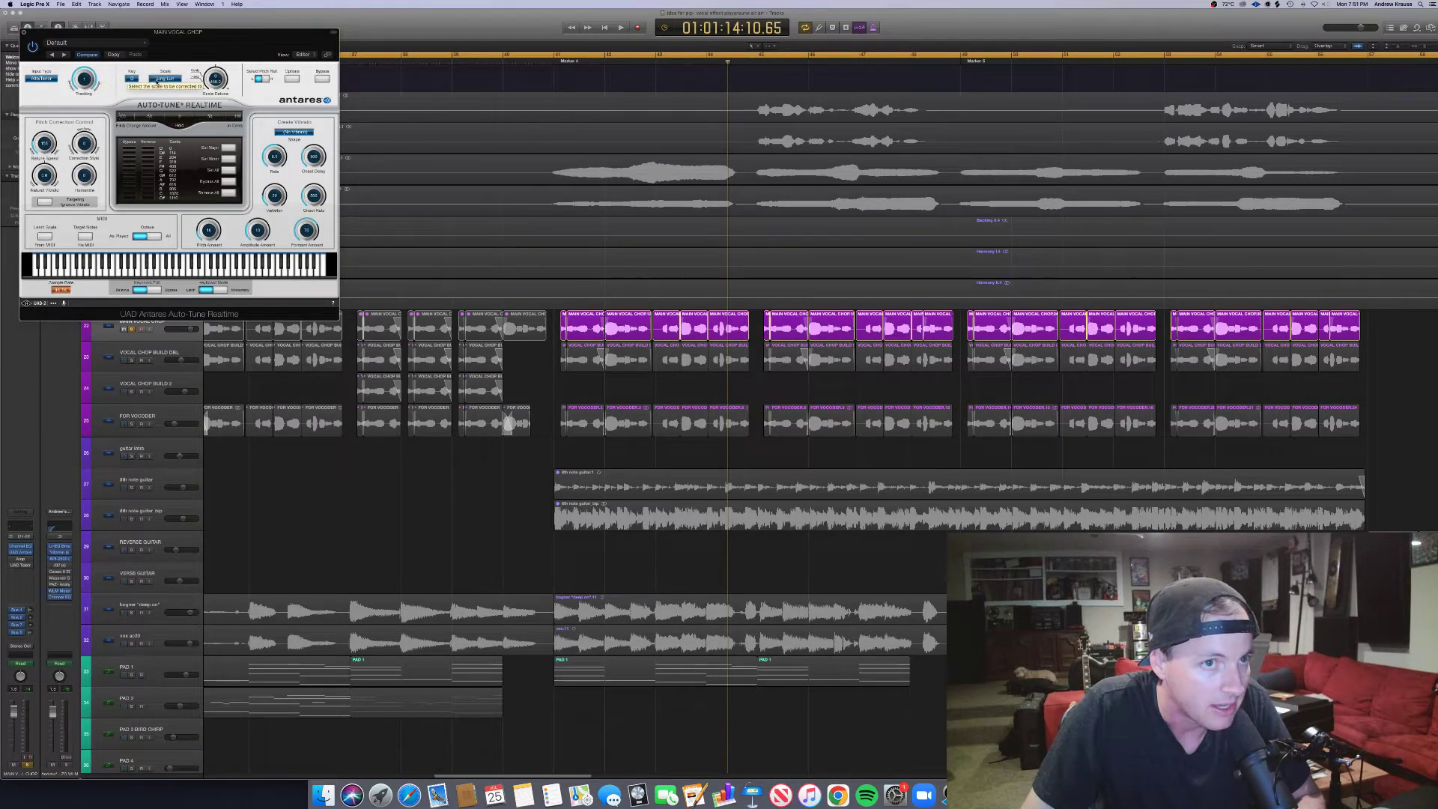
click(164, 79)
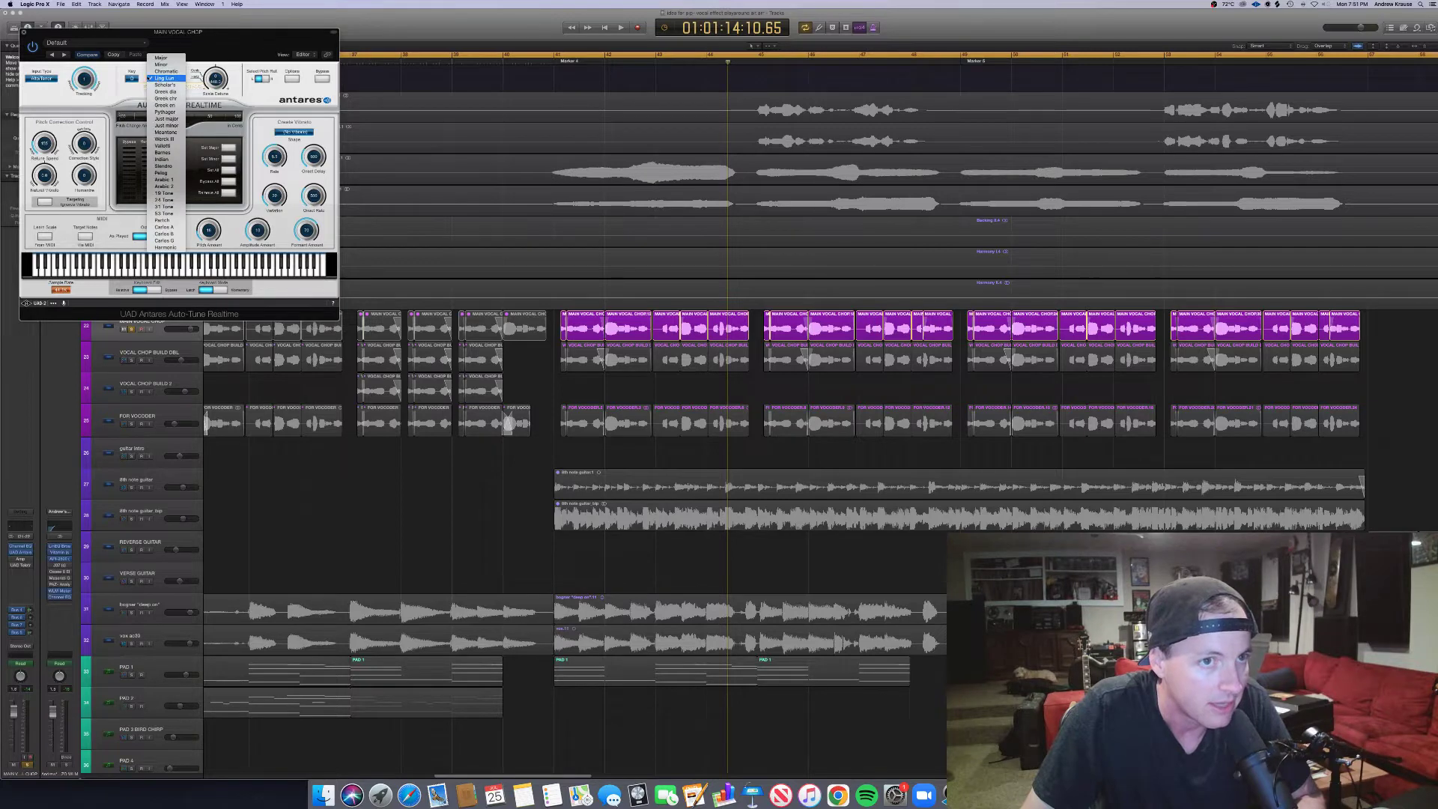
click(134, 70)
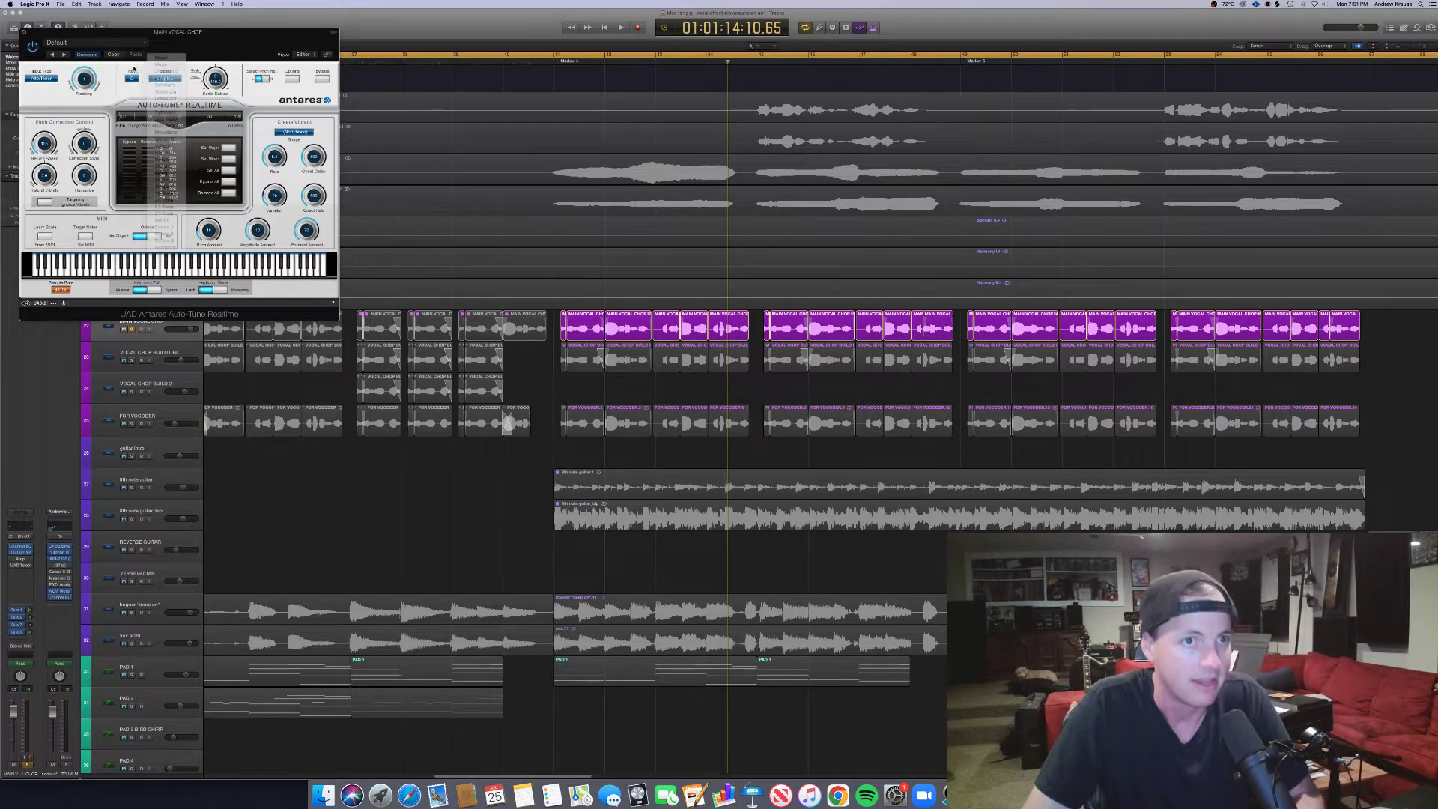
click(25, 32)
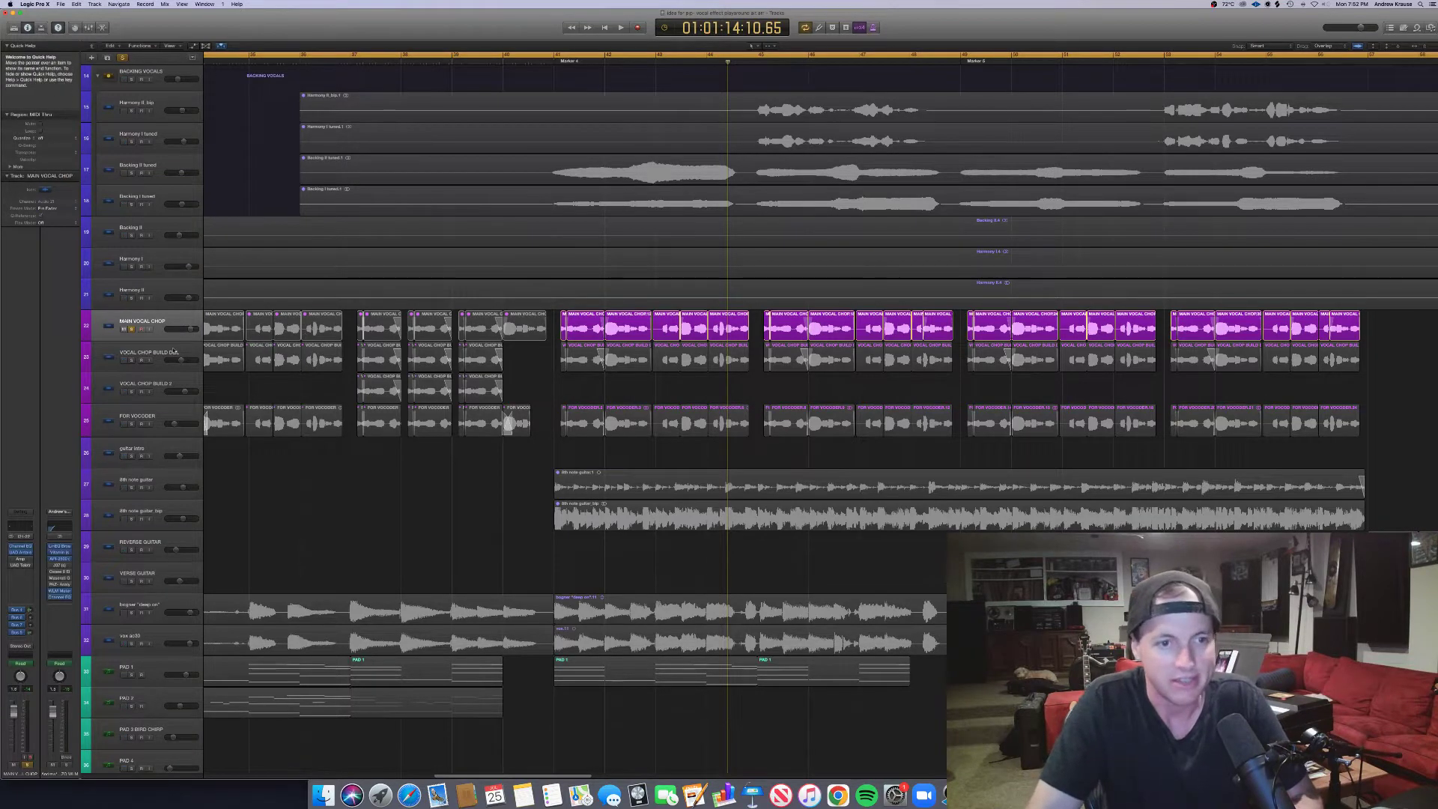
- Inspect the Amp Designer and Little AlterBoy plug-ins on the VOCAL CHOP BUILD DBL track, and close both
click(136, 364)
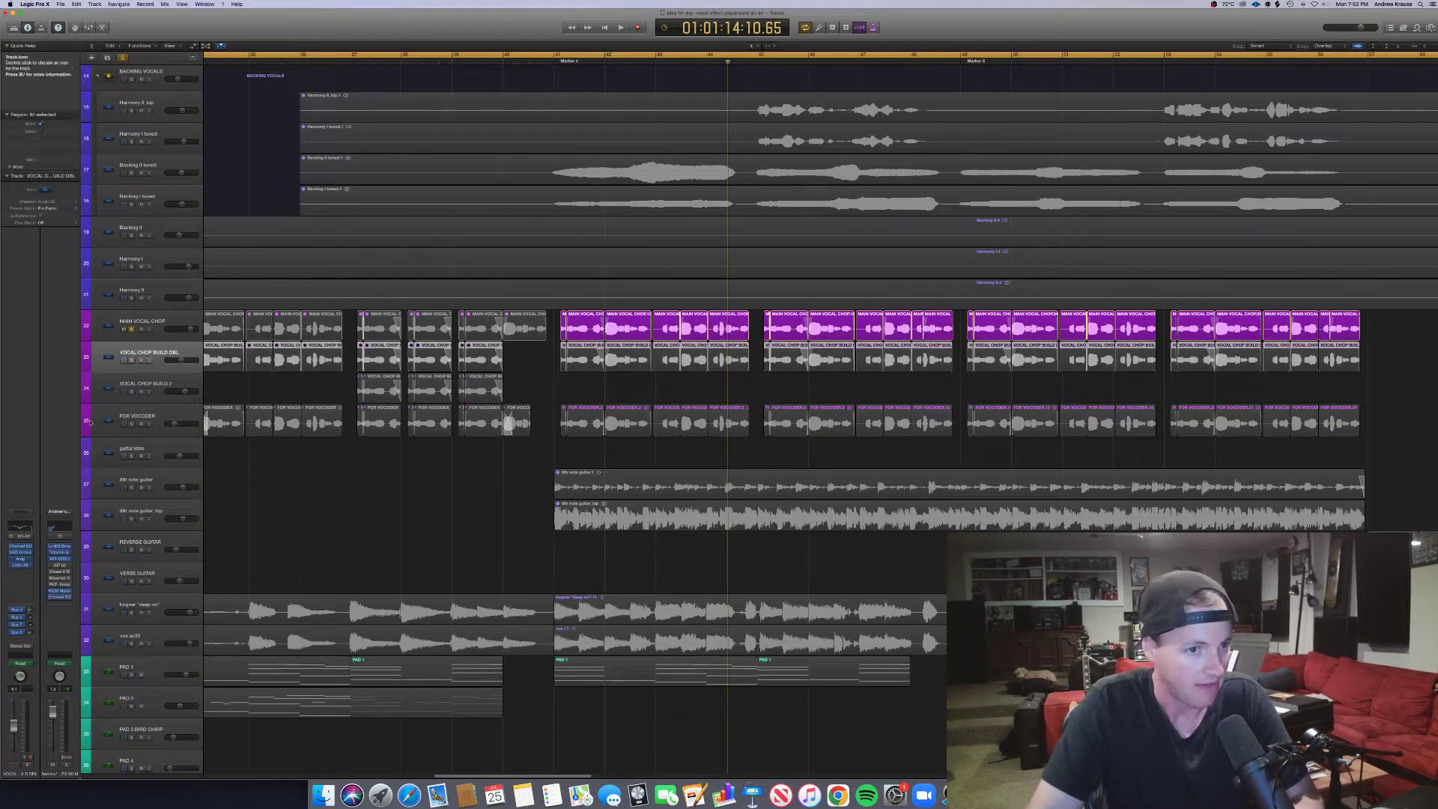
click(19, 559)
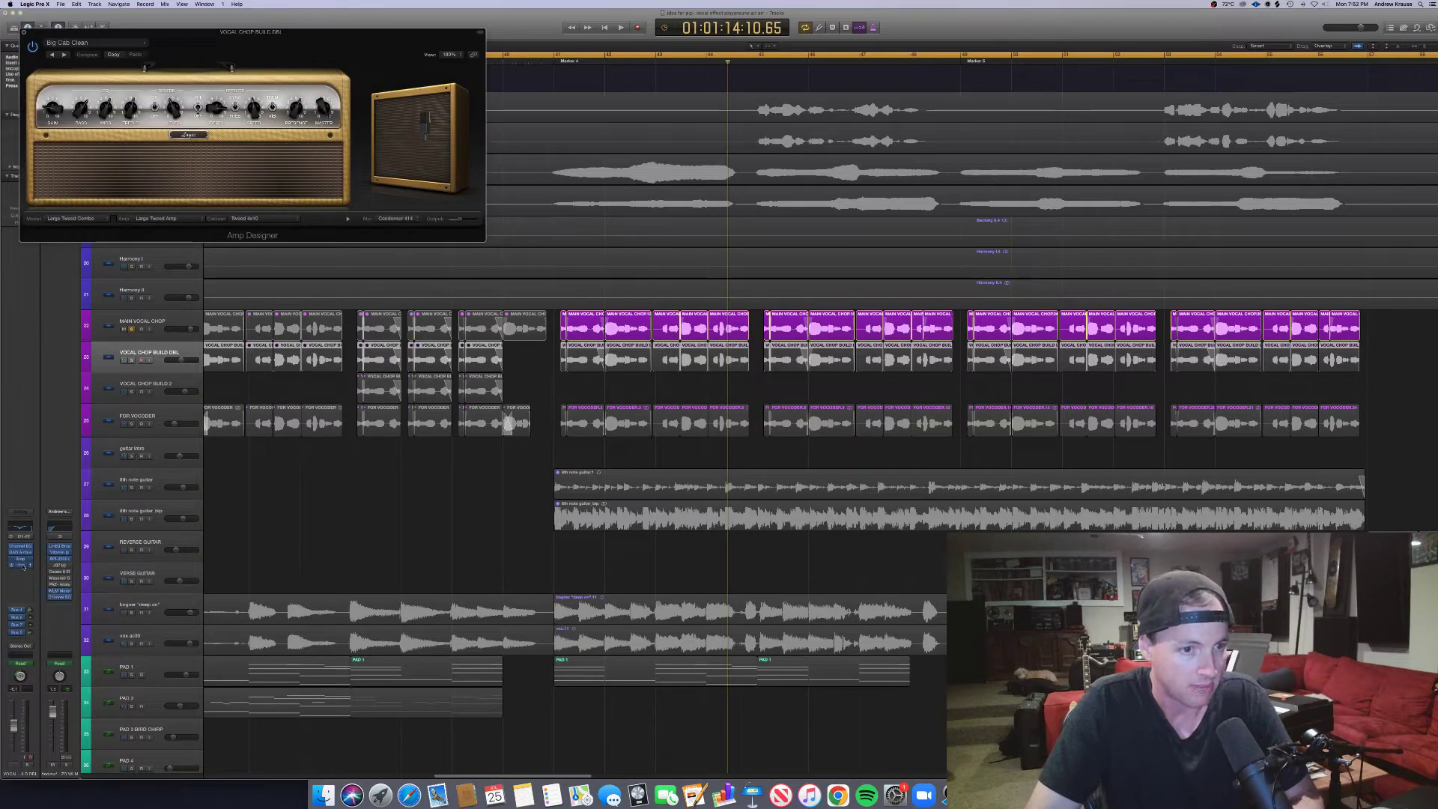
click(21, 565)
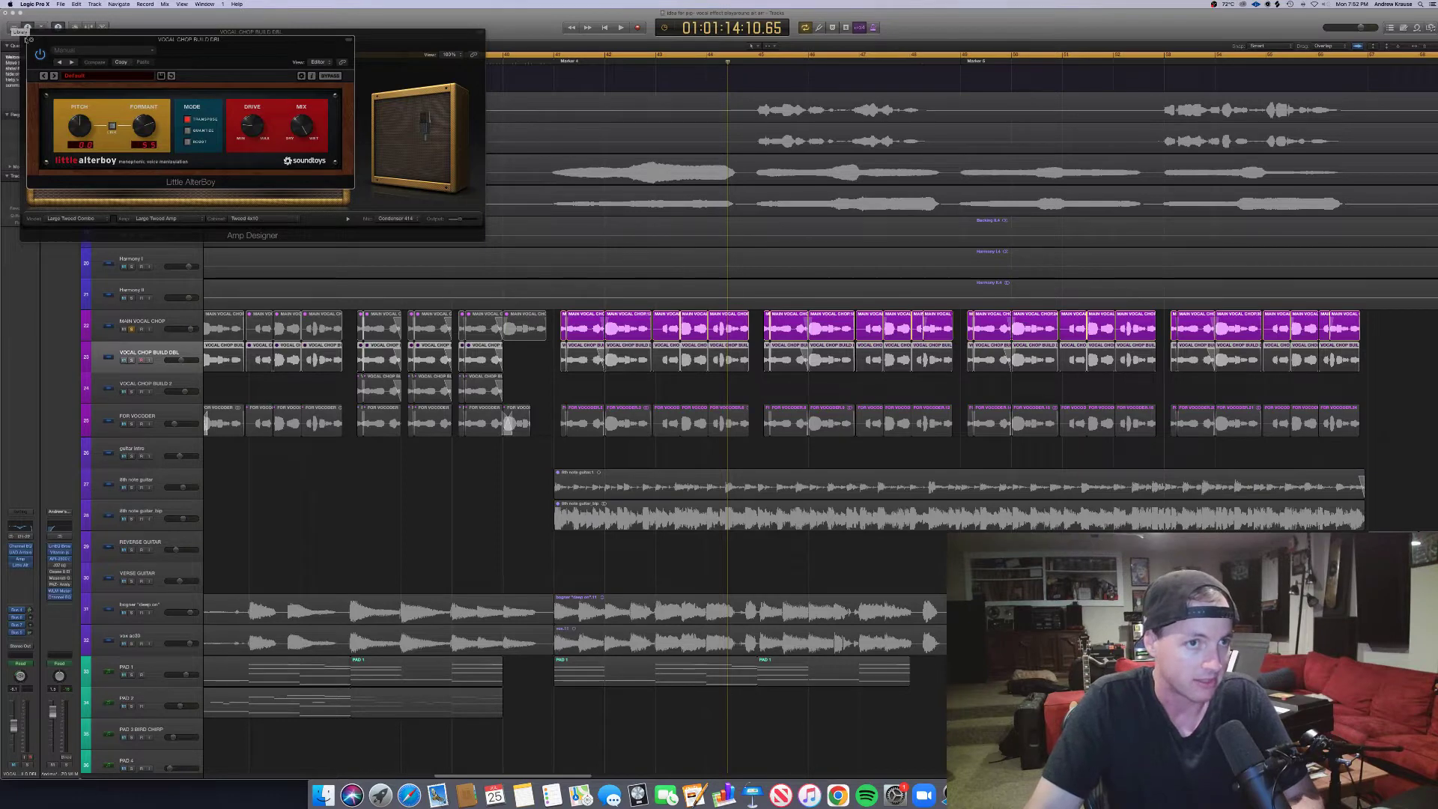
click(31, 38)
click(24, 32)
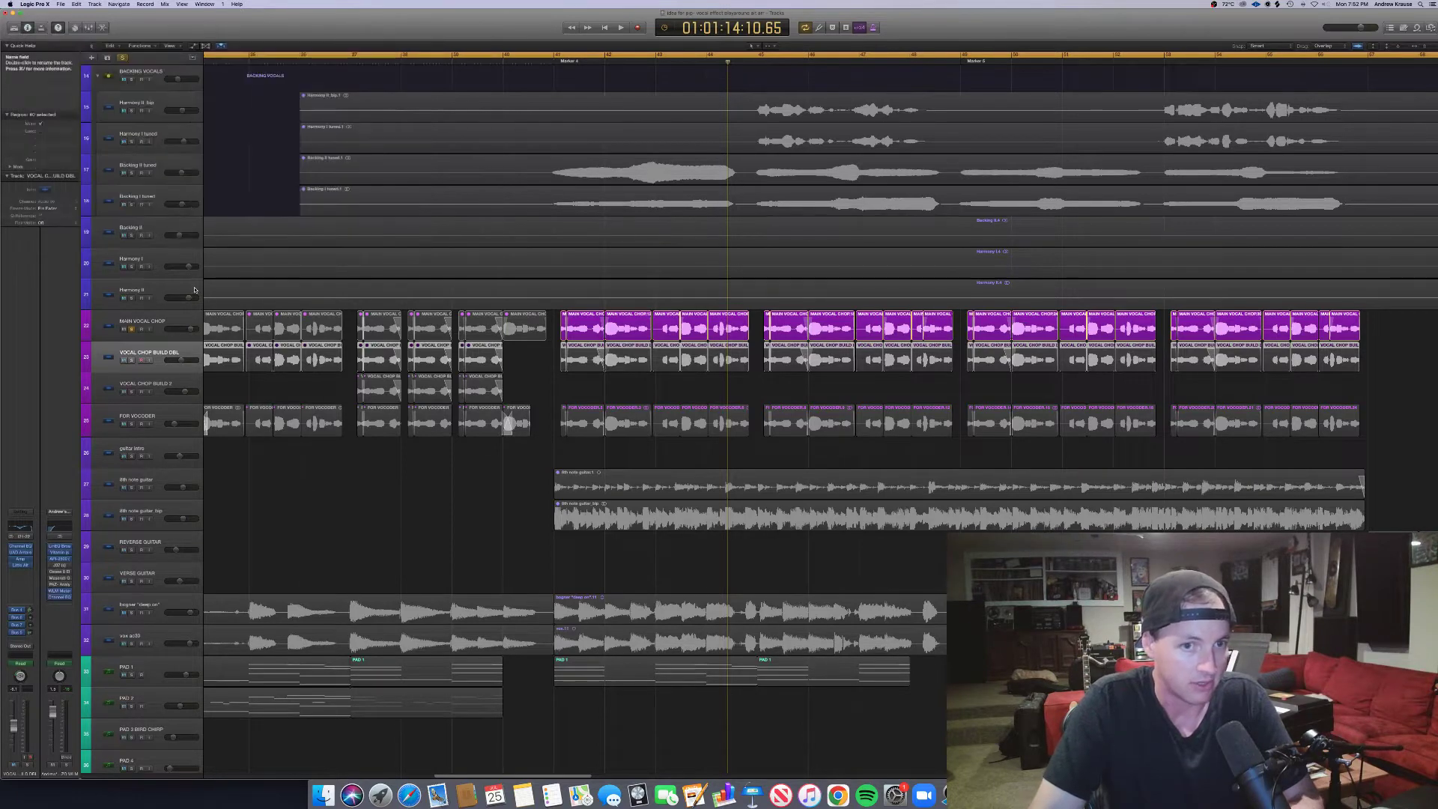
- Add VOCAL CHOP BUILD DBL to the soloed tracks and display its Little AlterBoy settings
click(133, 351)
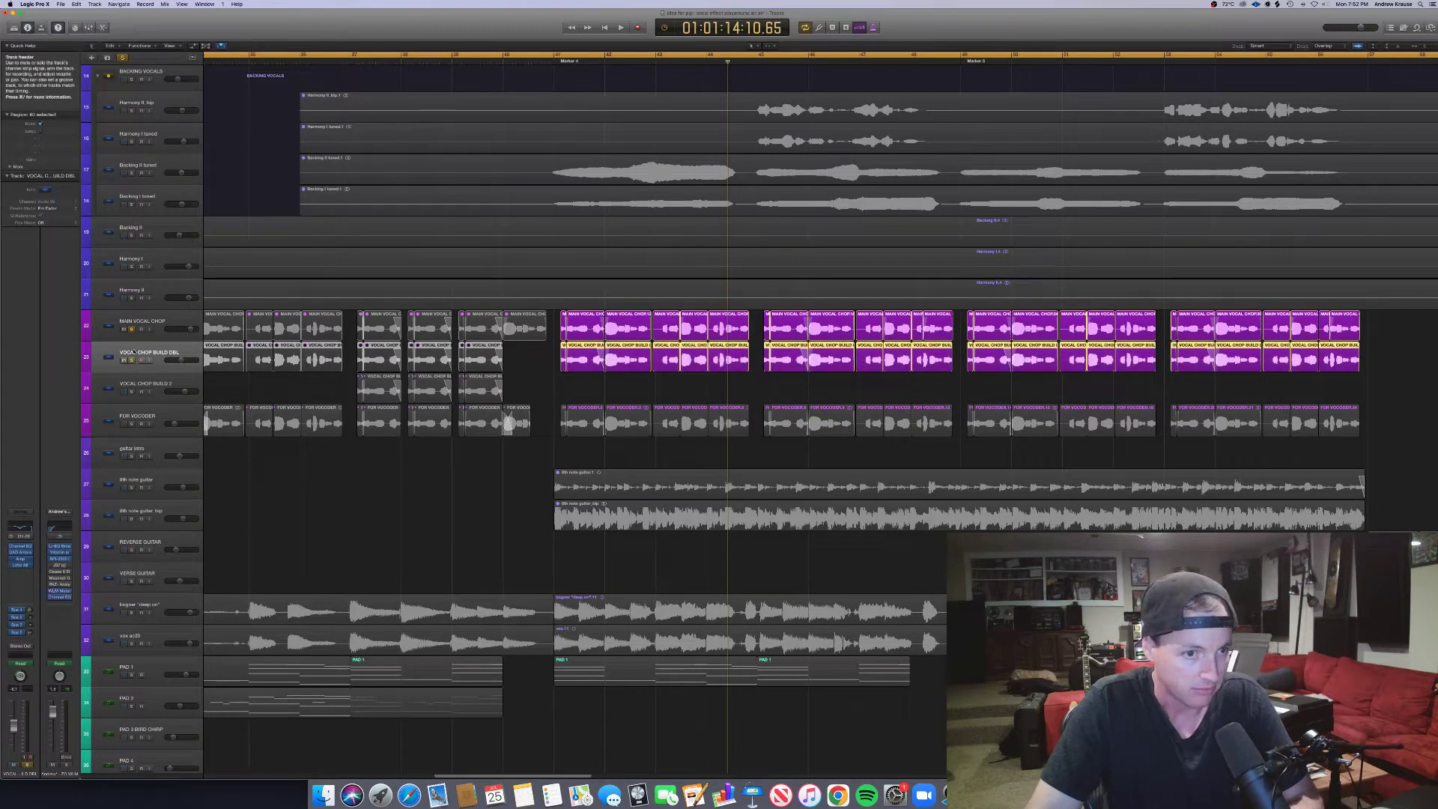
click(20, 566)
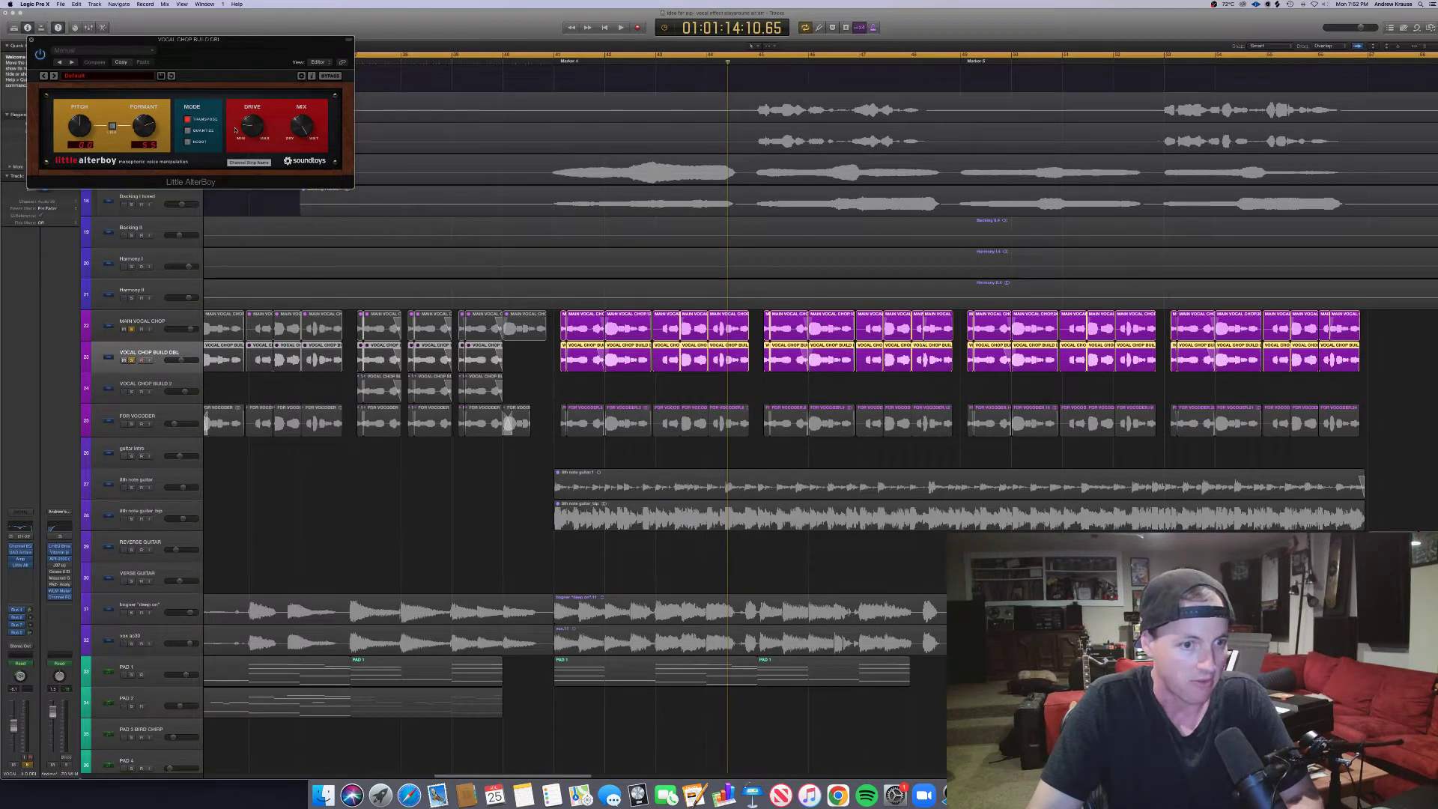
click(170, 325)
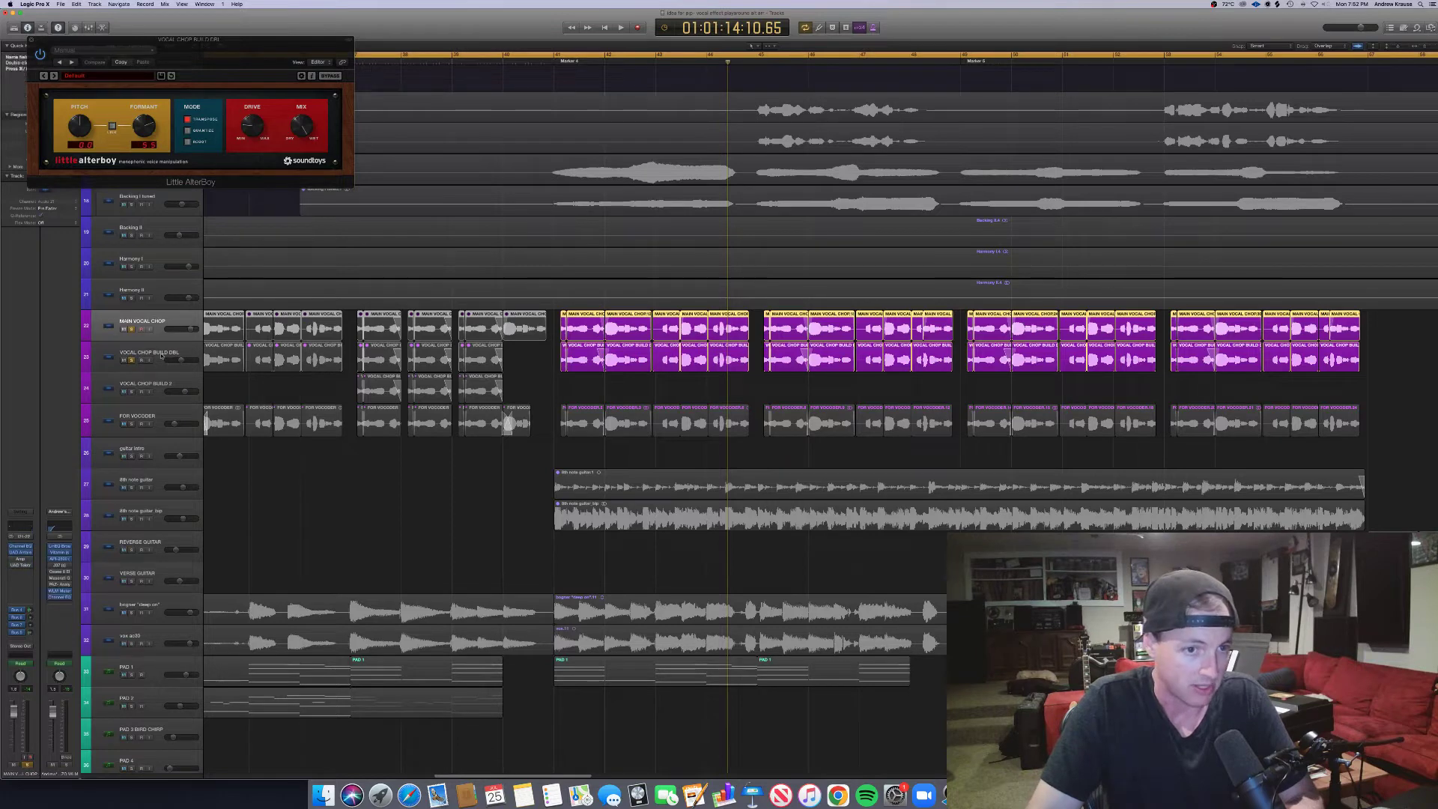
click(163, 356)
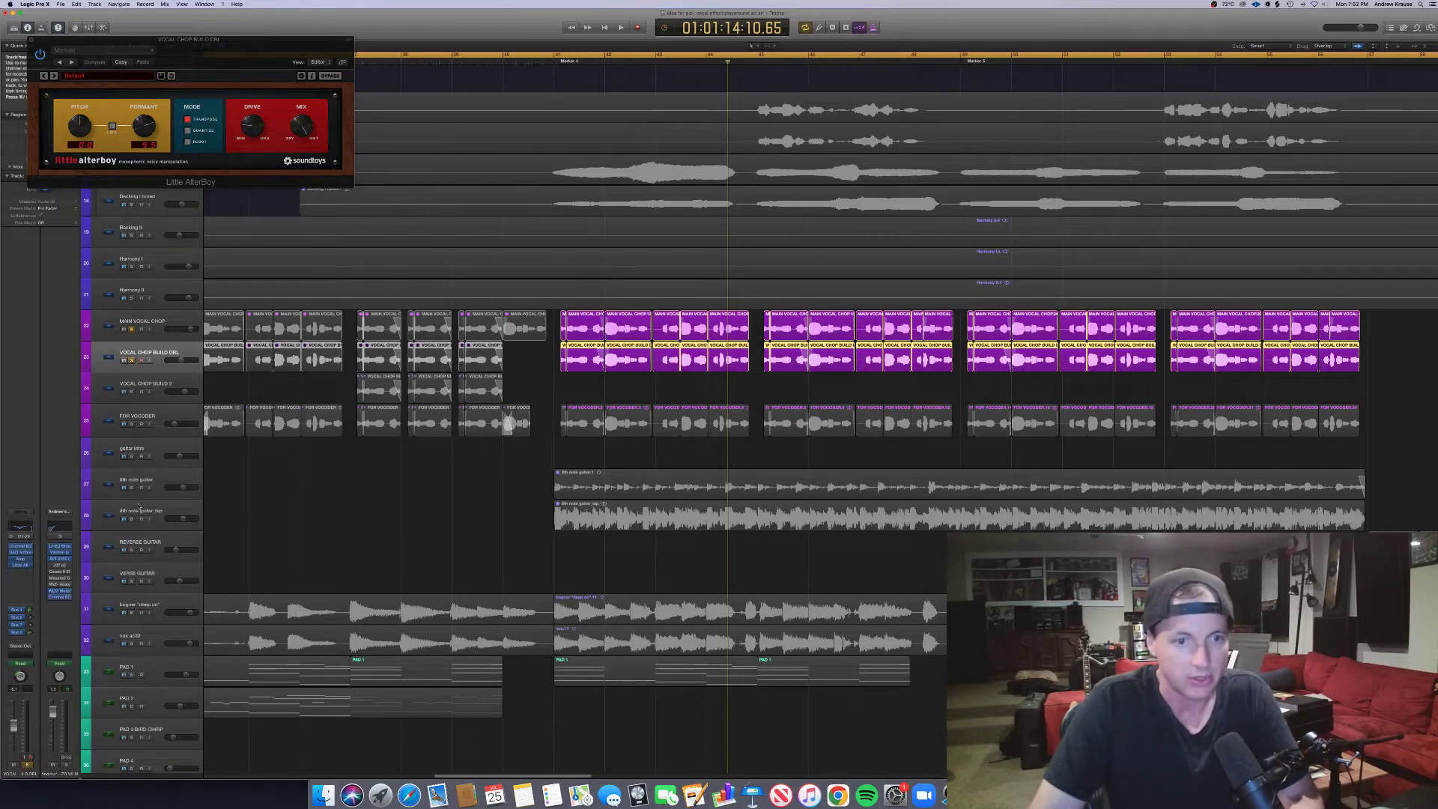
- Solo the FOR VOCODER track and check its UAD Teletronix LA-2A compressor settings
click(131, 424)
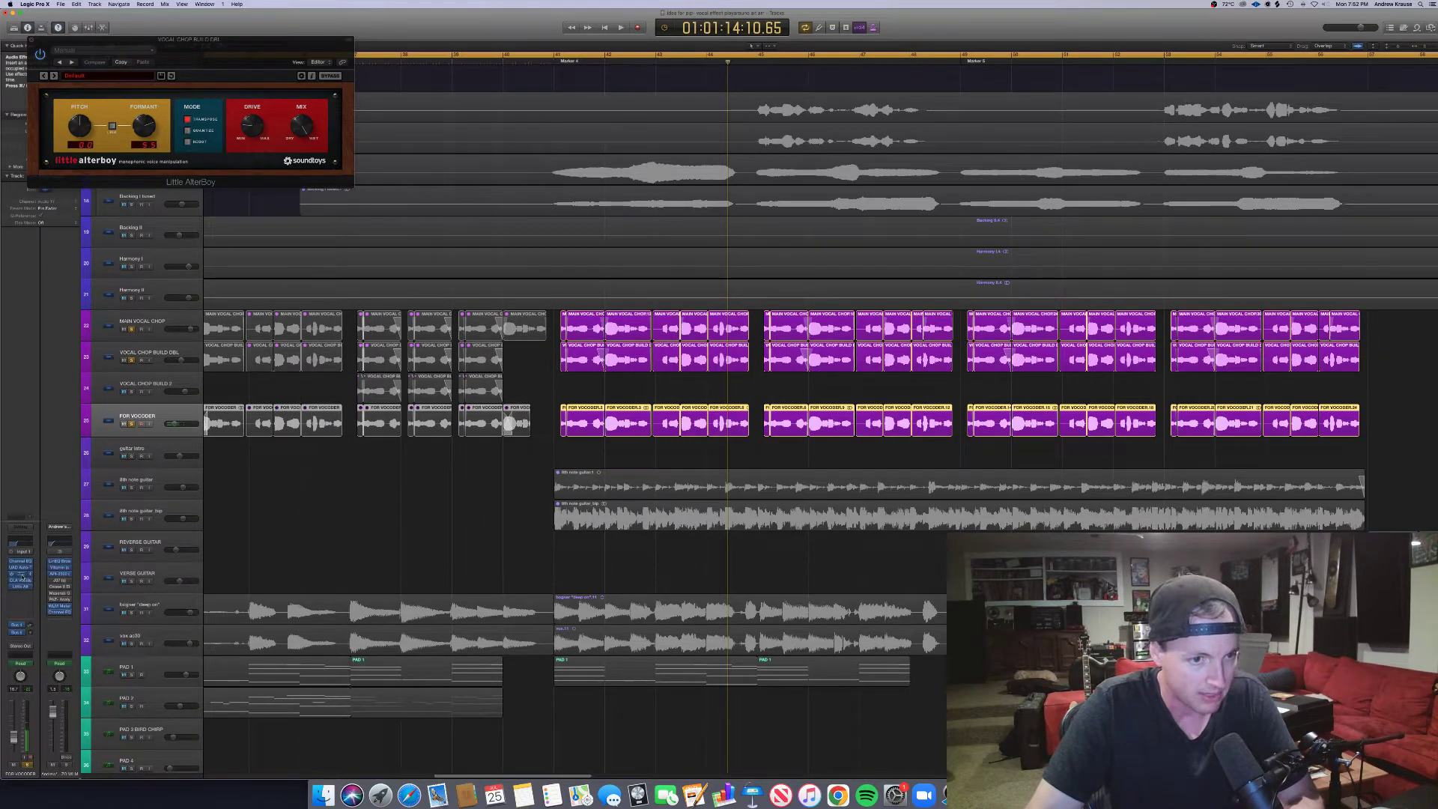
click(20, 574)
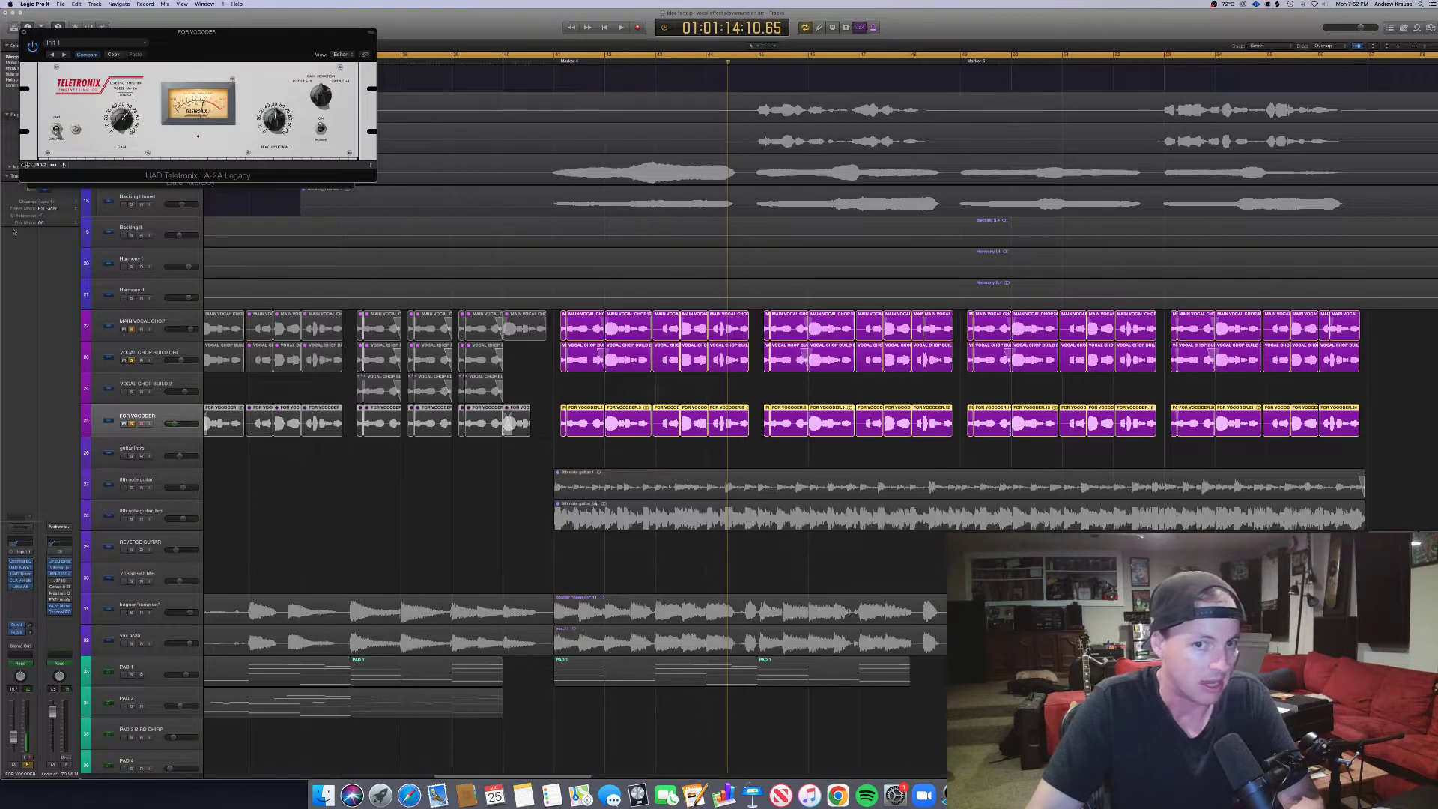
click(23, 33)
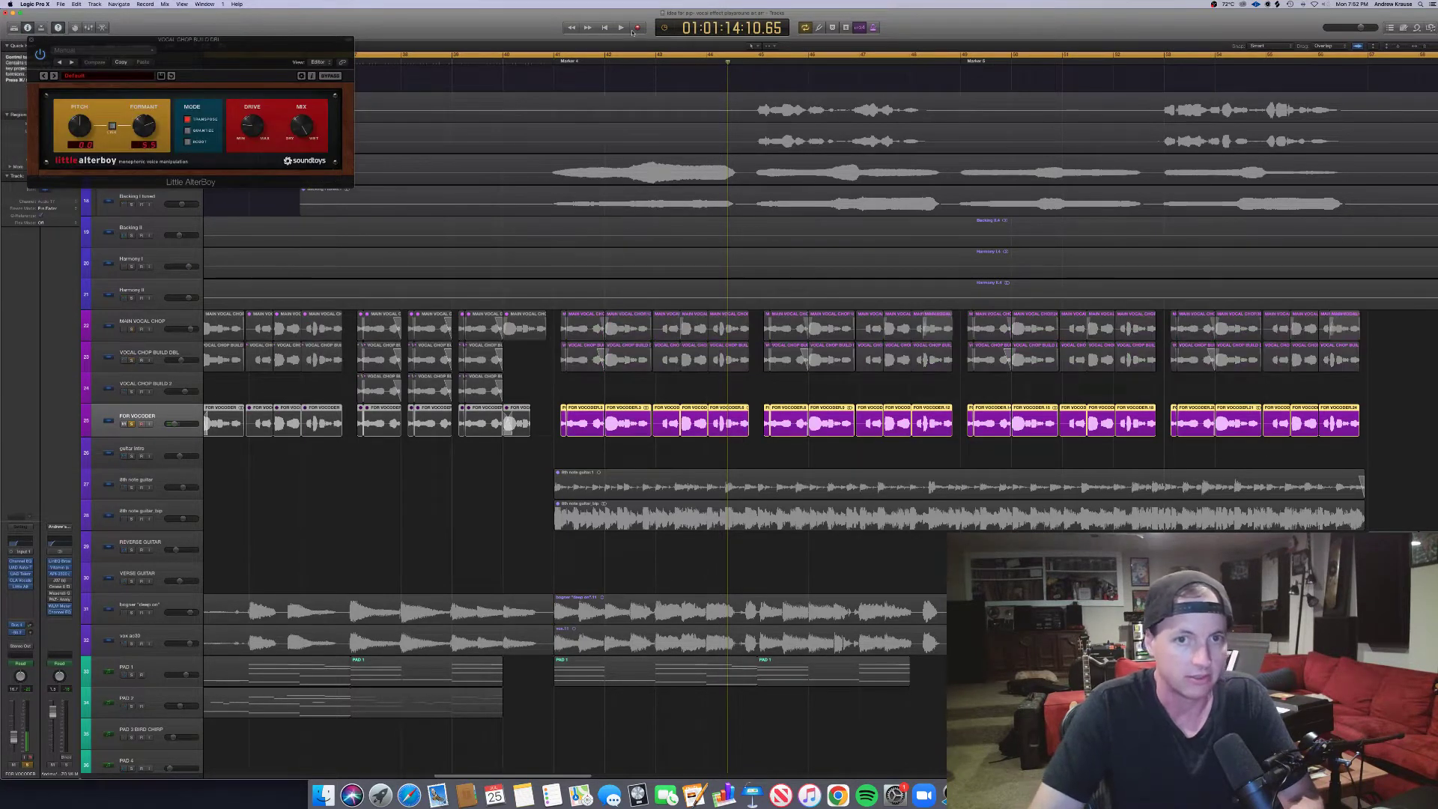
- Play the soloed FOR VOCODER track from the start of the hook, check its Little AlterBoy settings, and close both plug-in windows
click(553, 61)
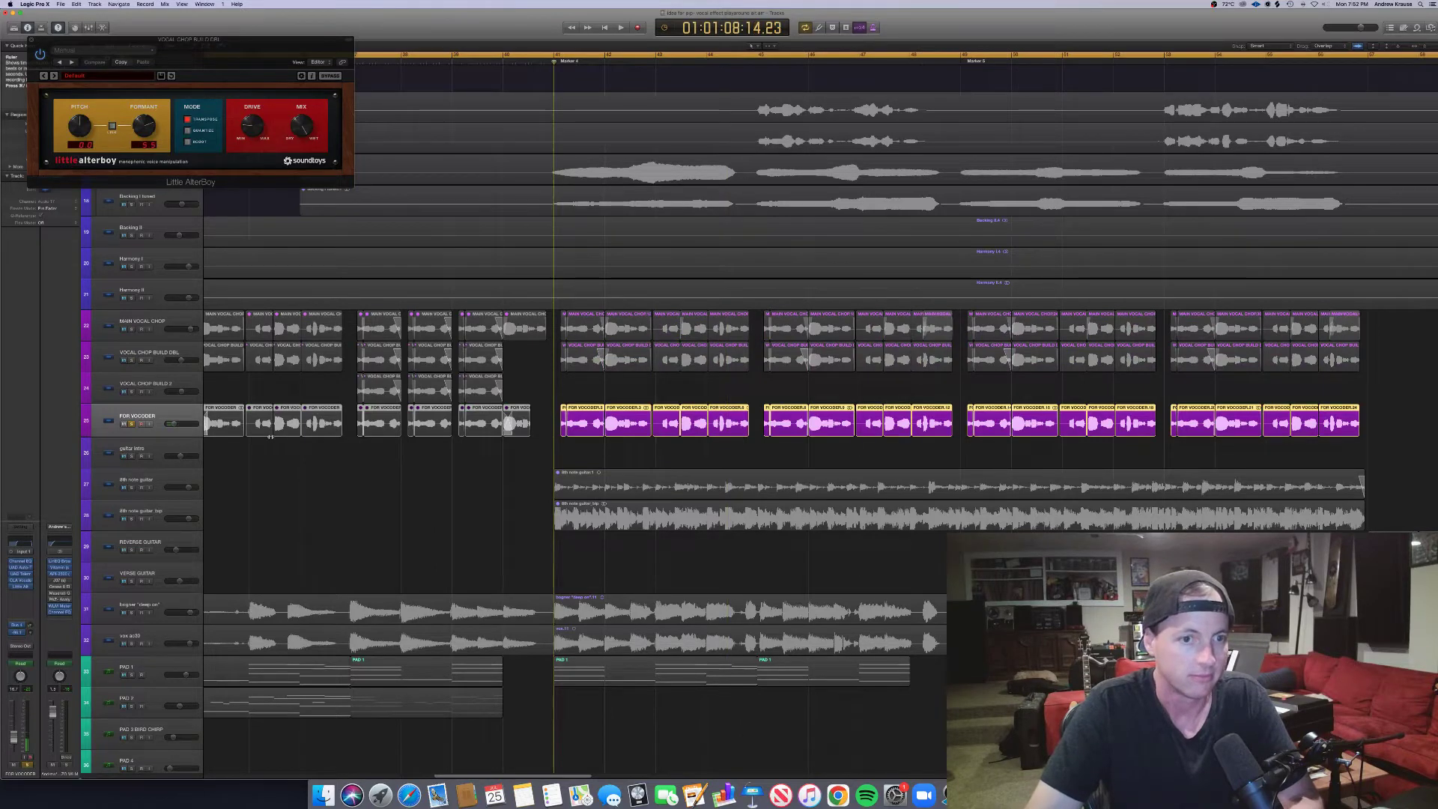
key(space)
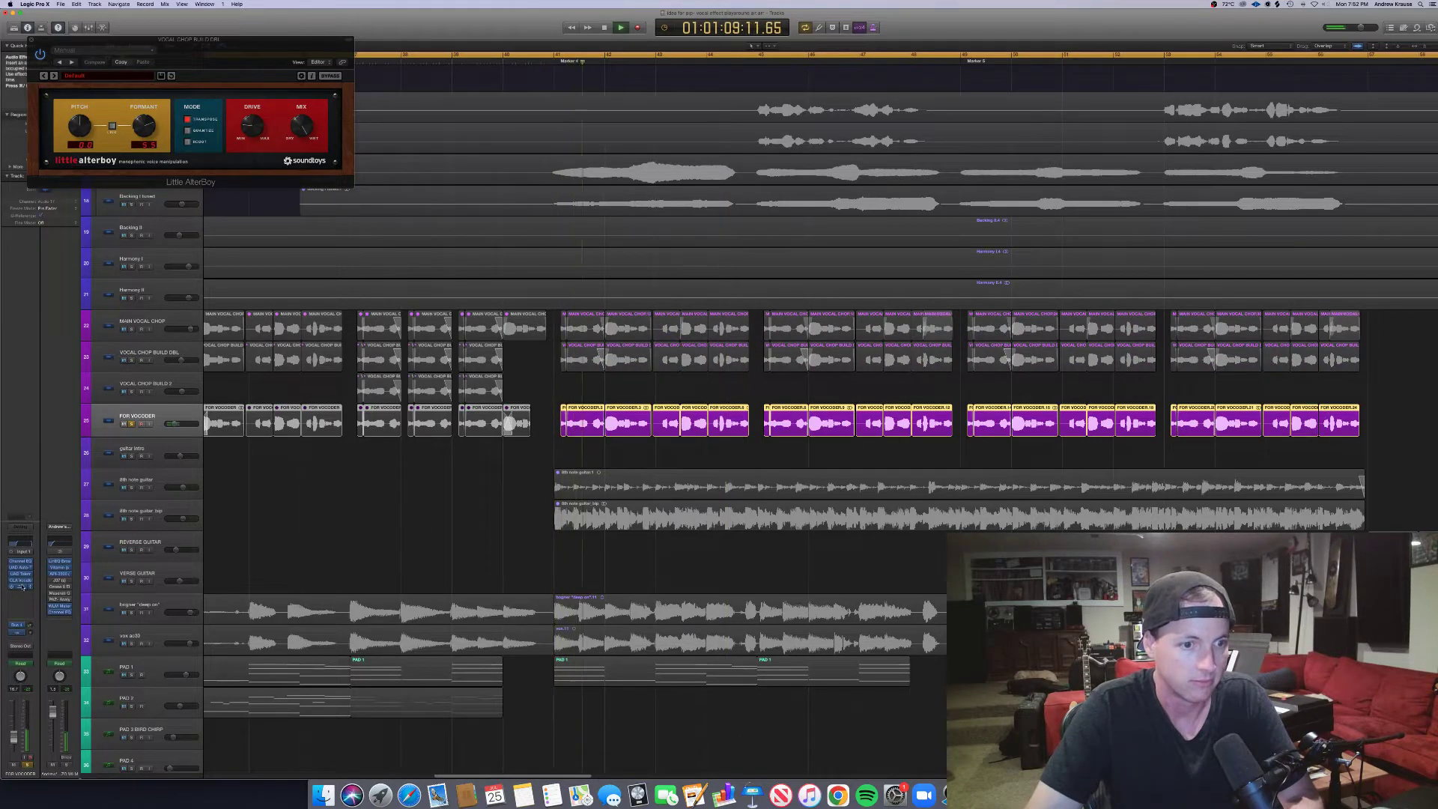
click(21, 586)
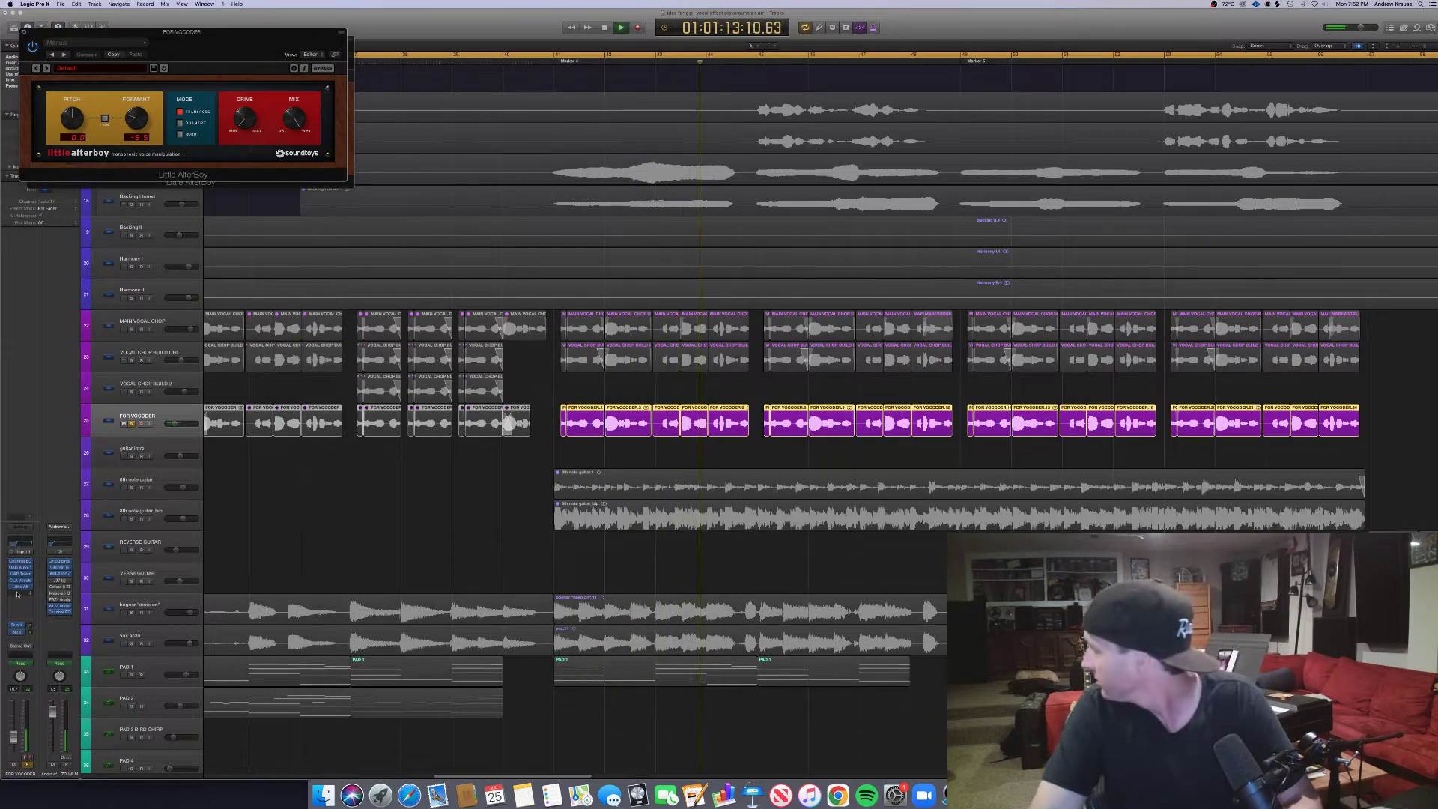
key(space)
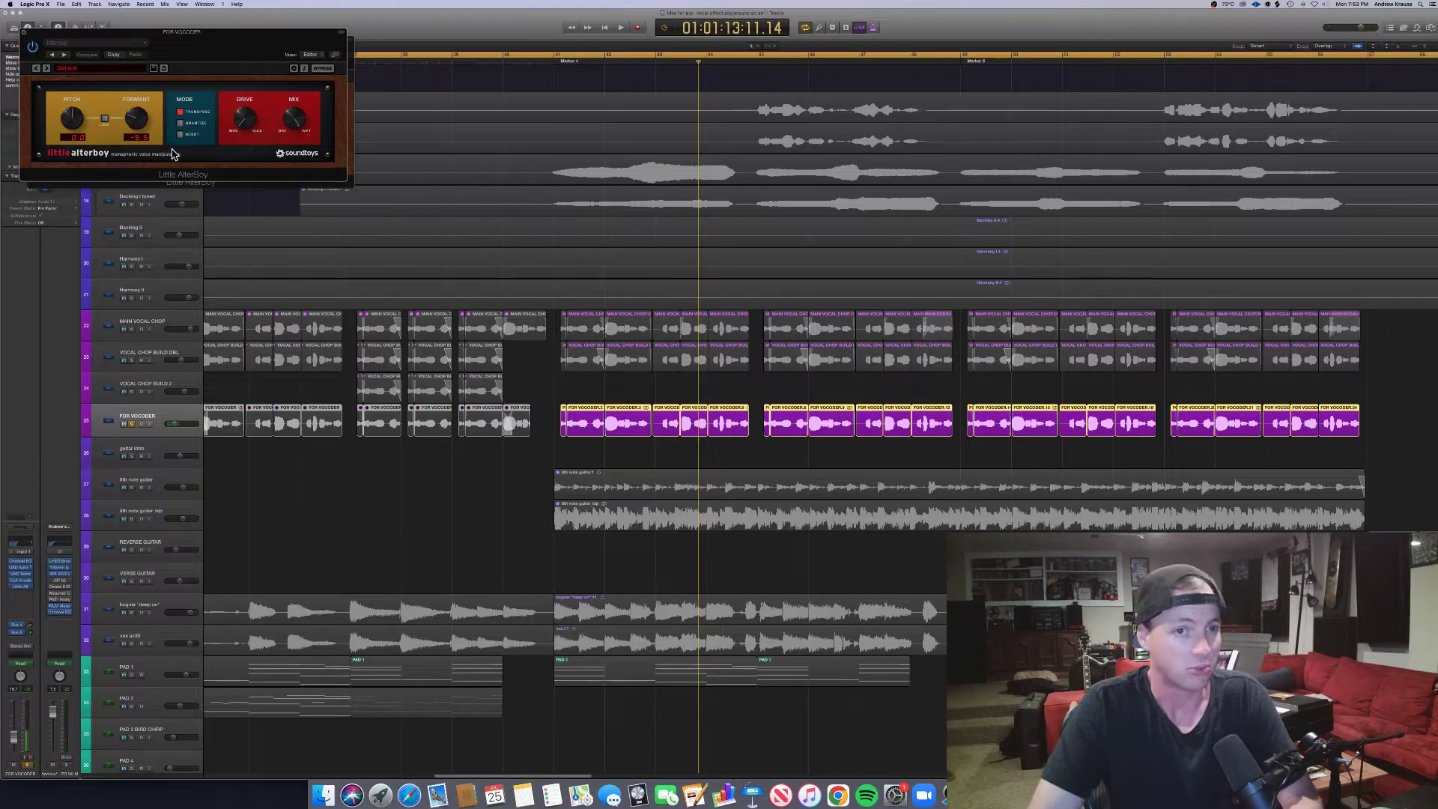
click(25, 34)
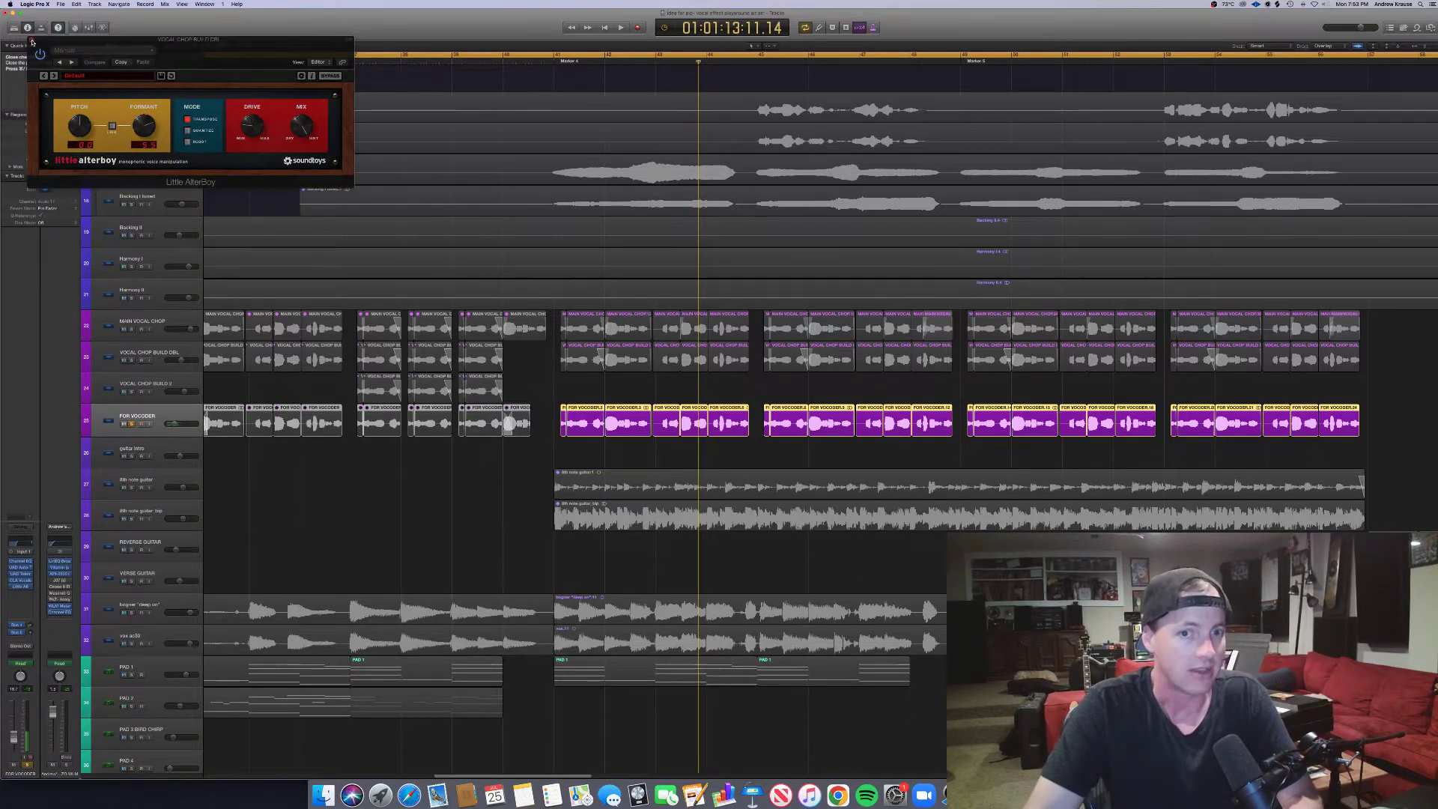
click(31, 40)
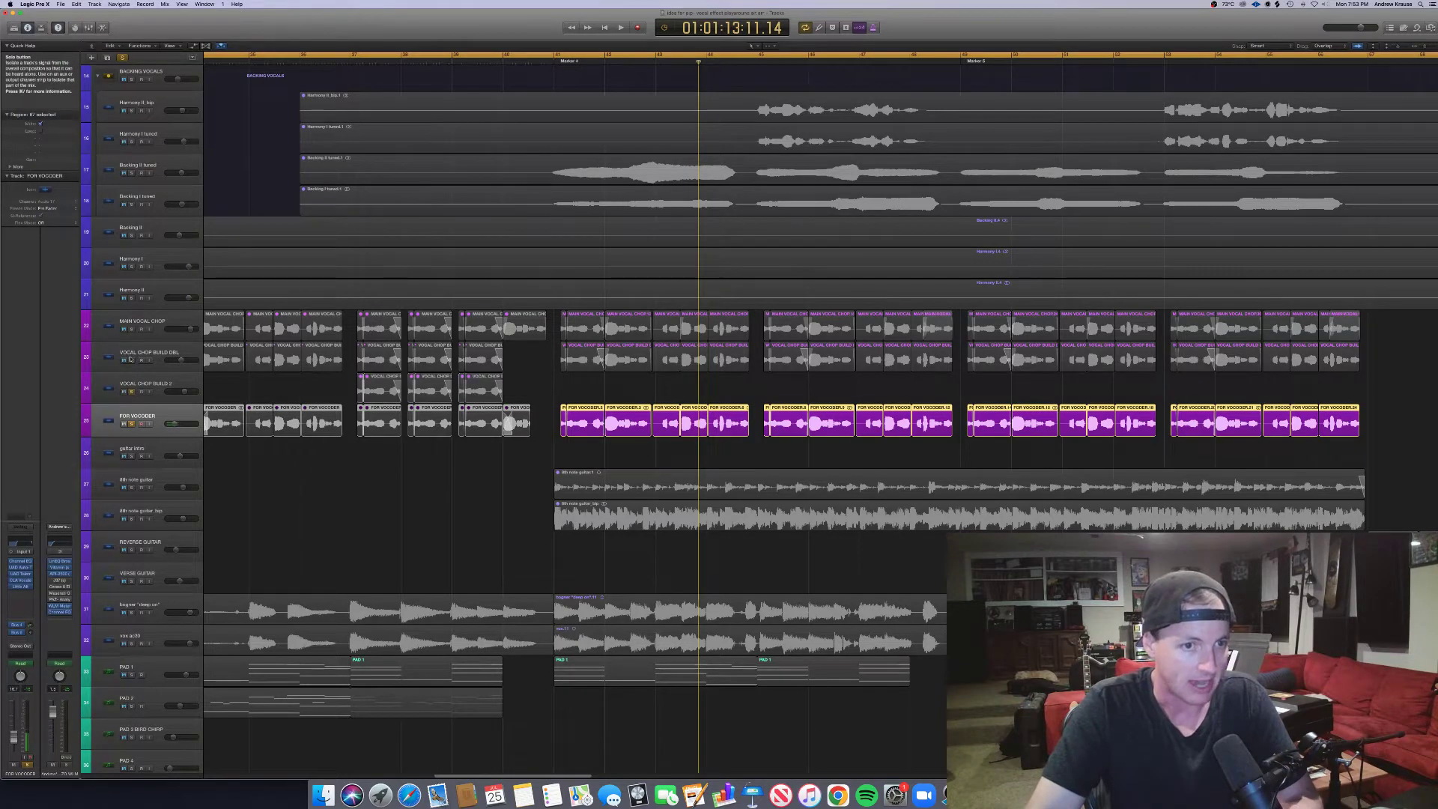
- Add VOCAL CHOP BUILD DBL and MAIN VOCAL CHOP to the soloed tracks and listen to the layered hook from just before its start
drag(131, 360, 130, 329)
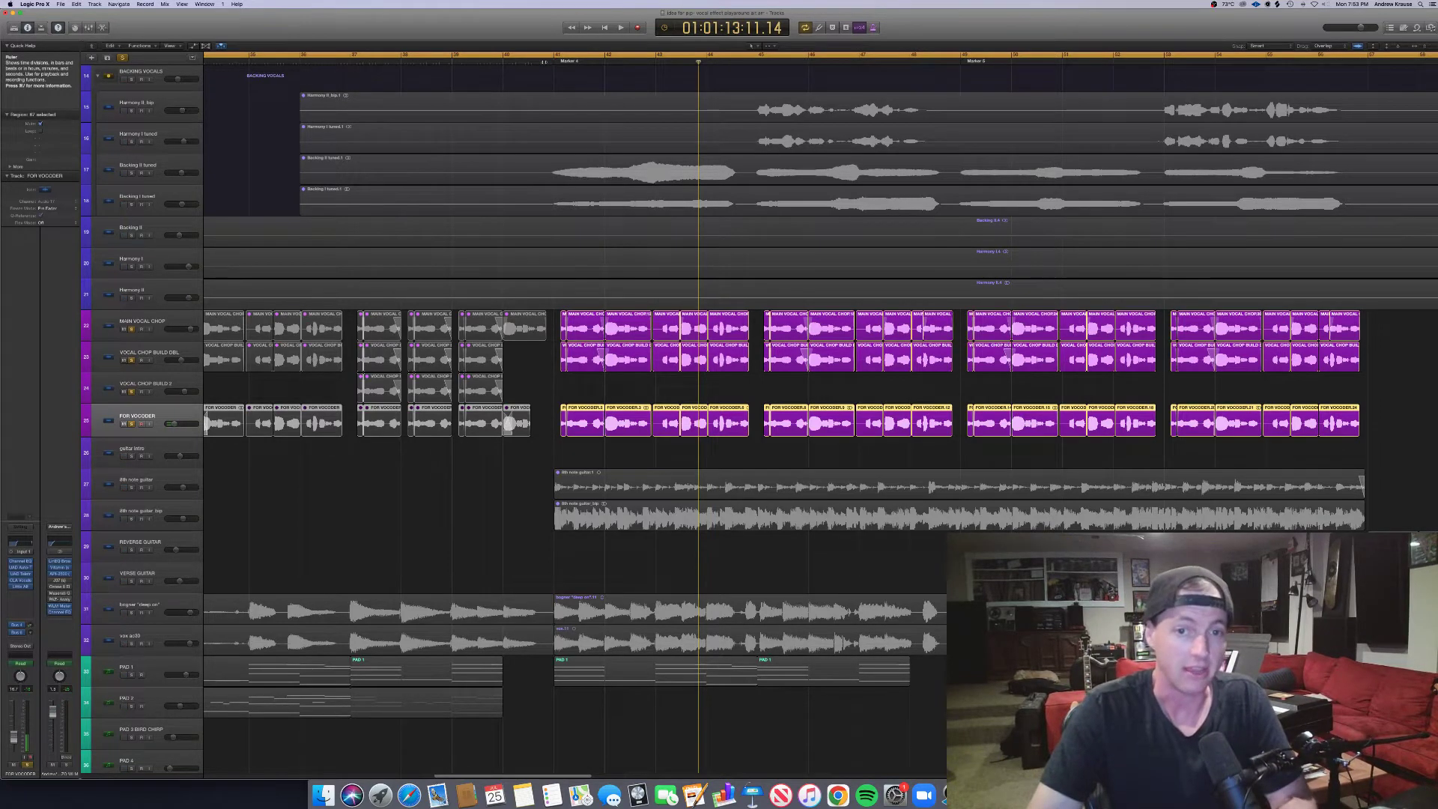
key(alt+comma)
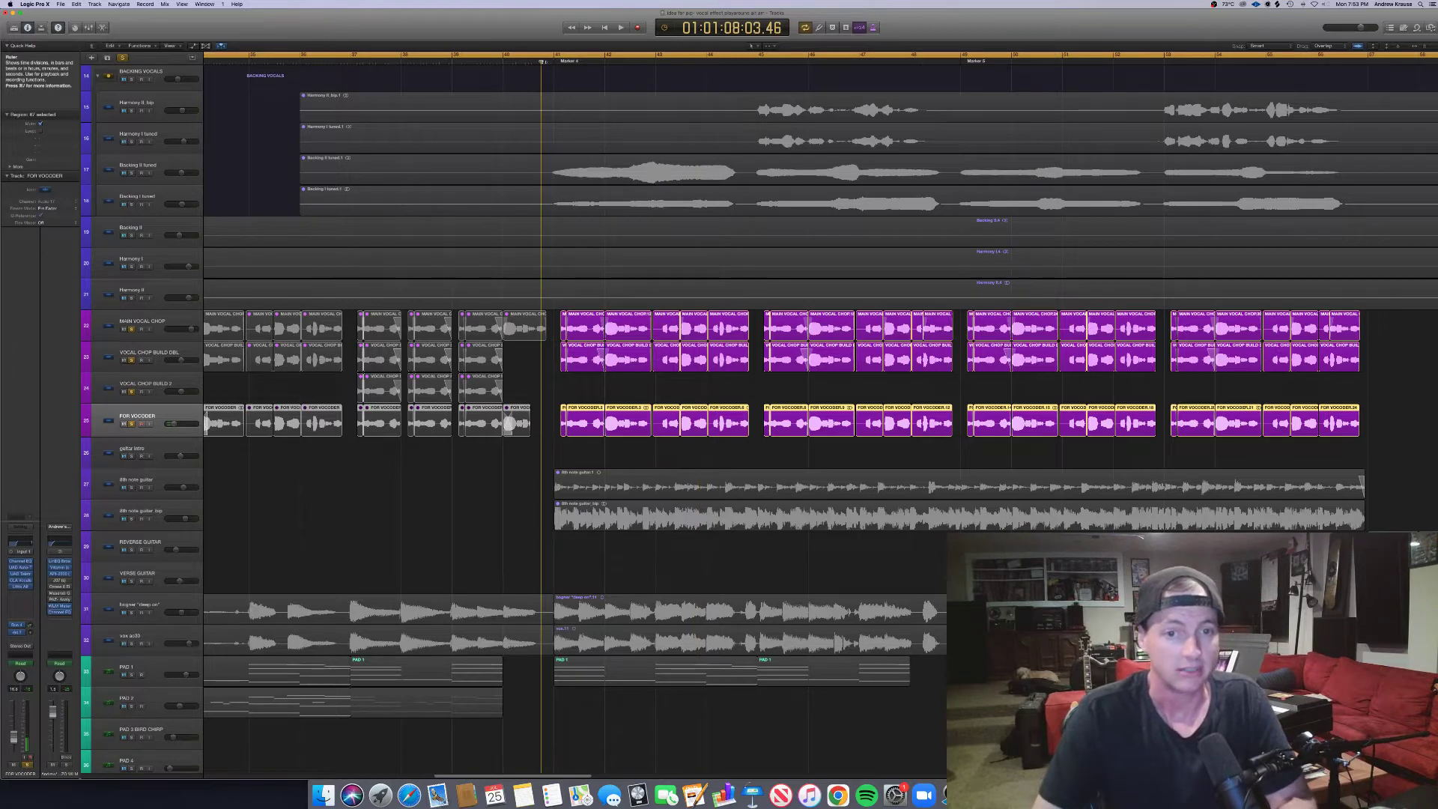
key(space)
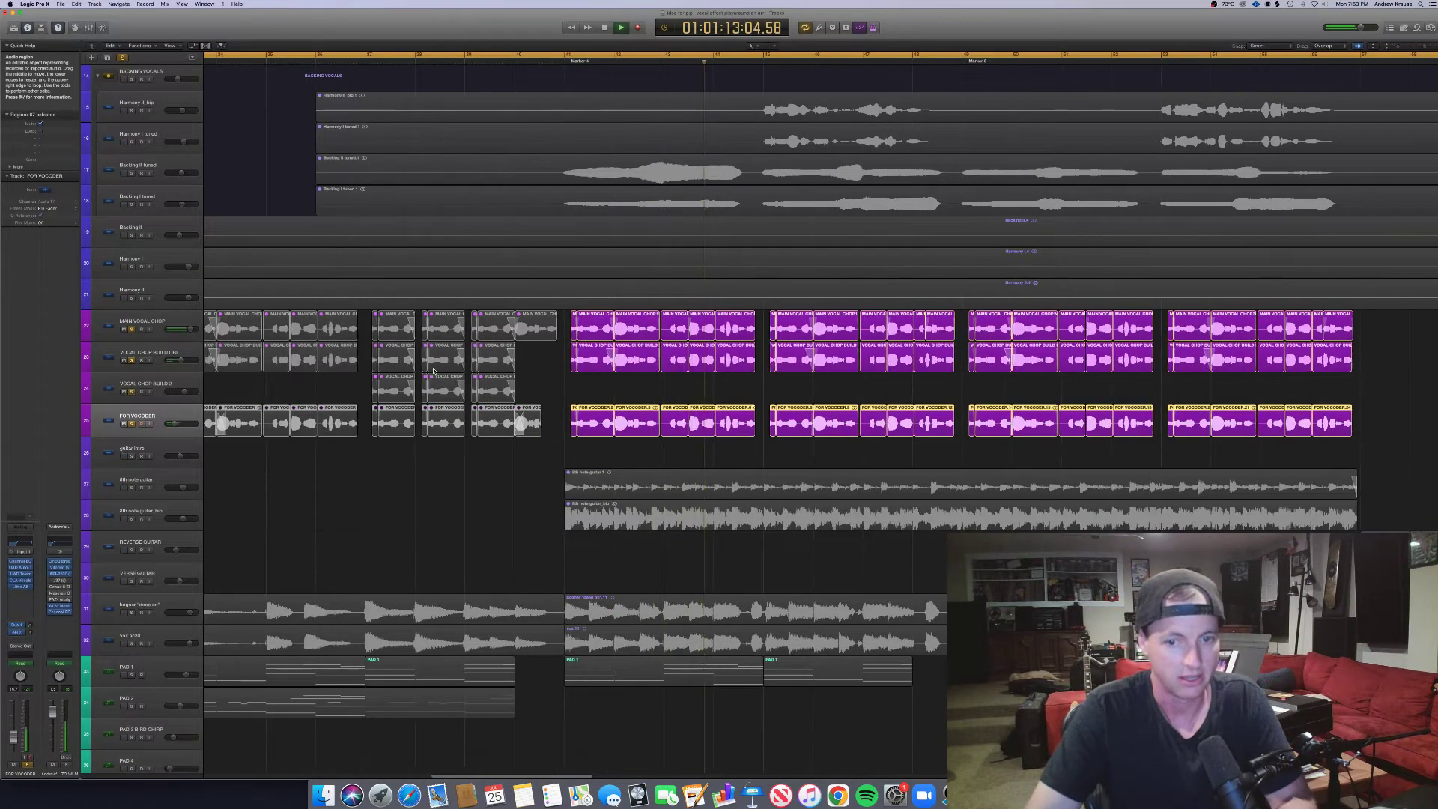
key(super+Left)
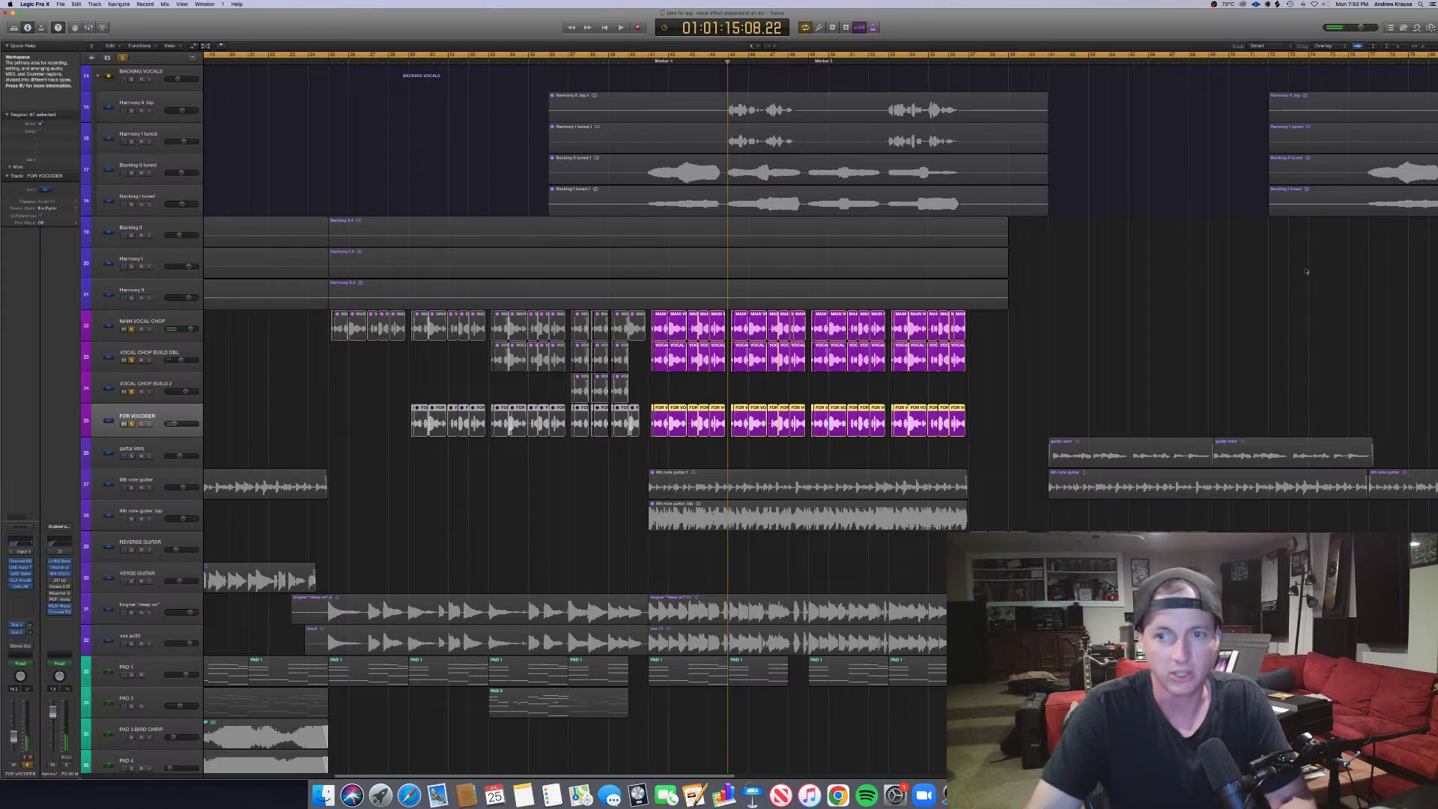
- Solo the hook's backing vocals track along with the vocal chops, play from the hook's start, and unsolo it during playback
scroll(760, 420, up, 10)
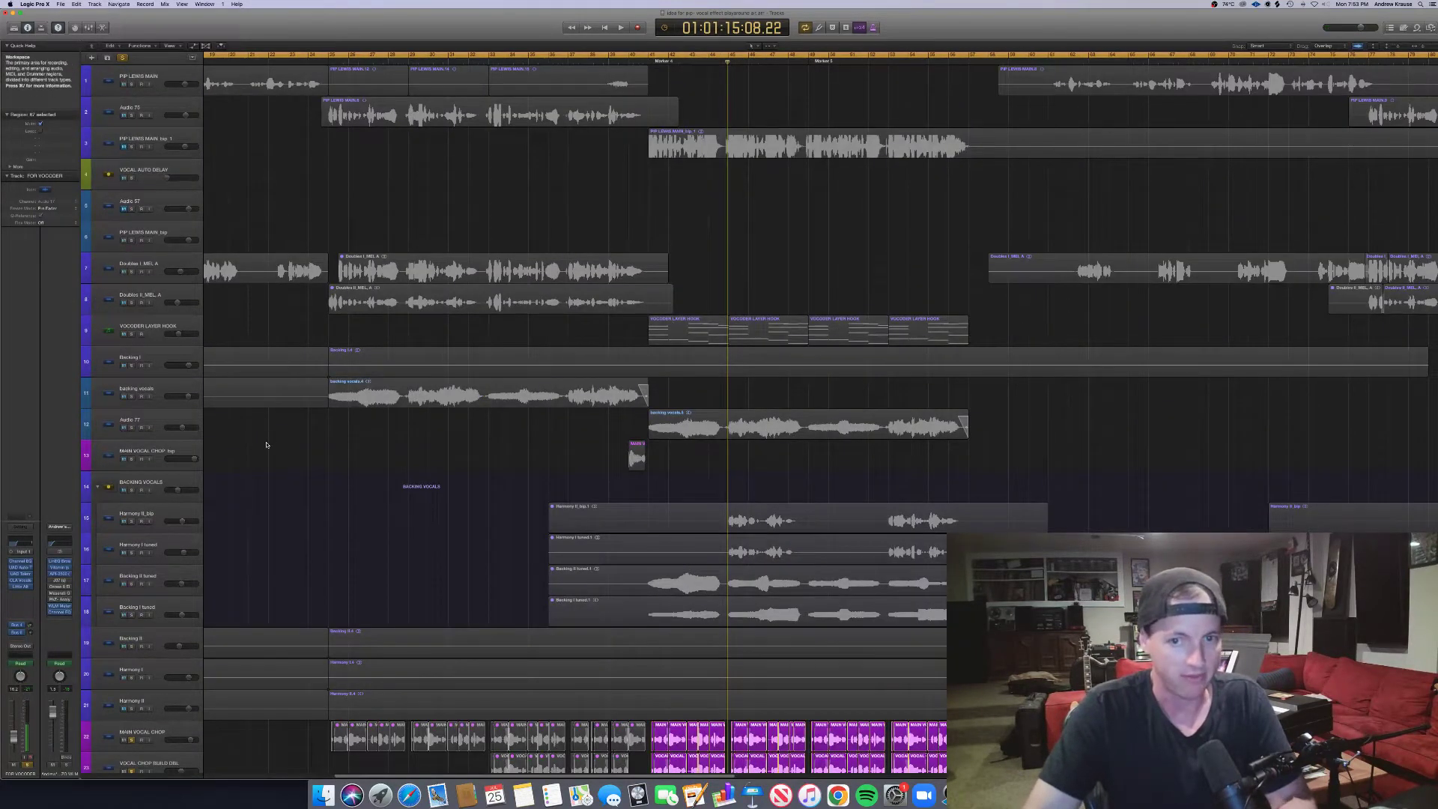
click(131, 432)
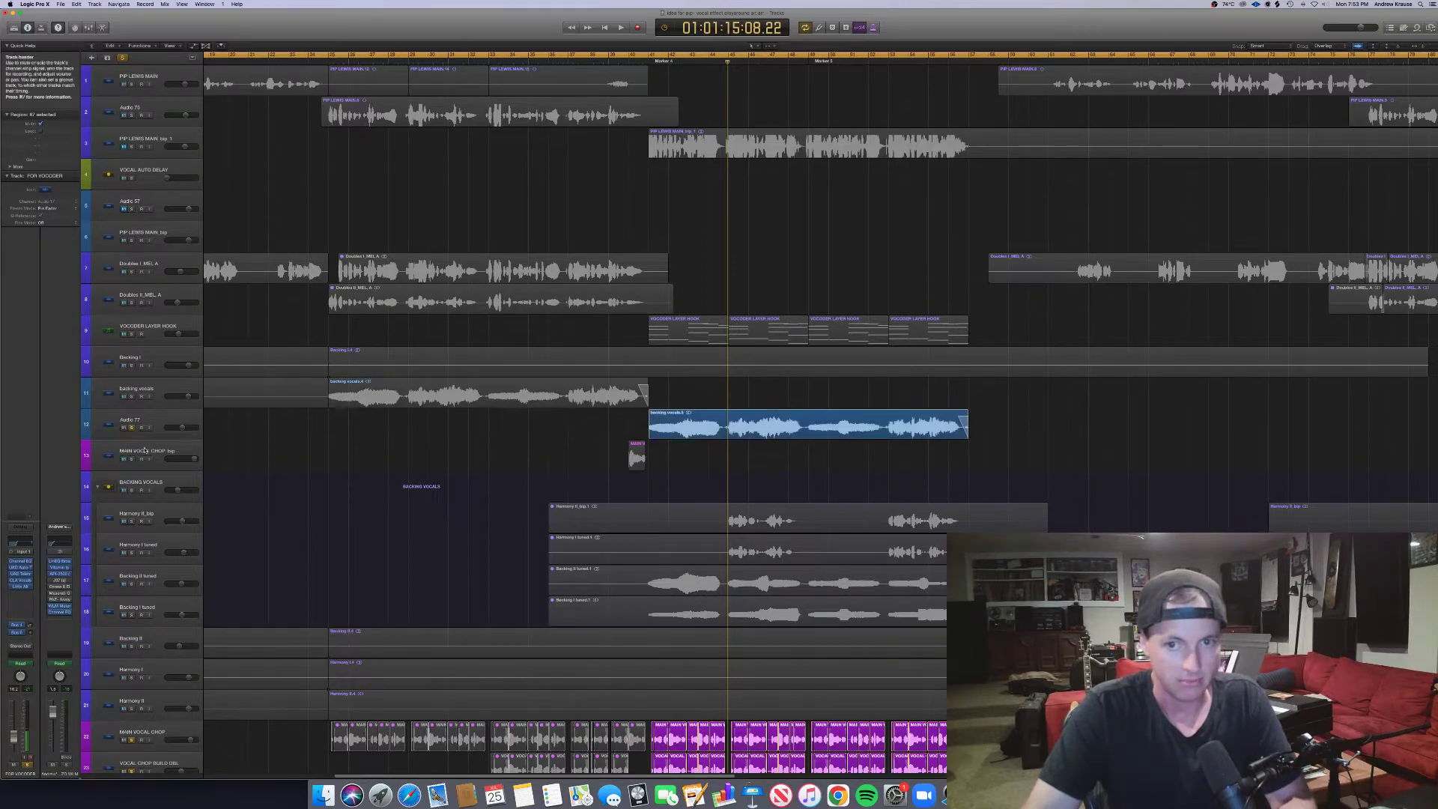
click(648, 60)
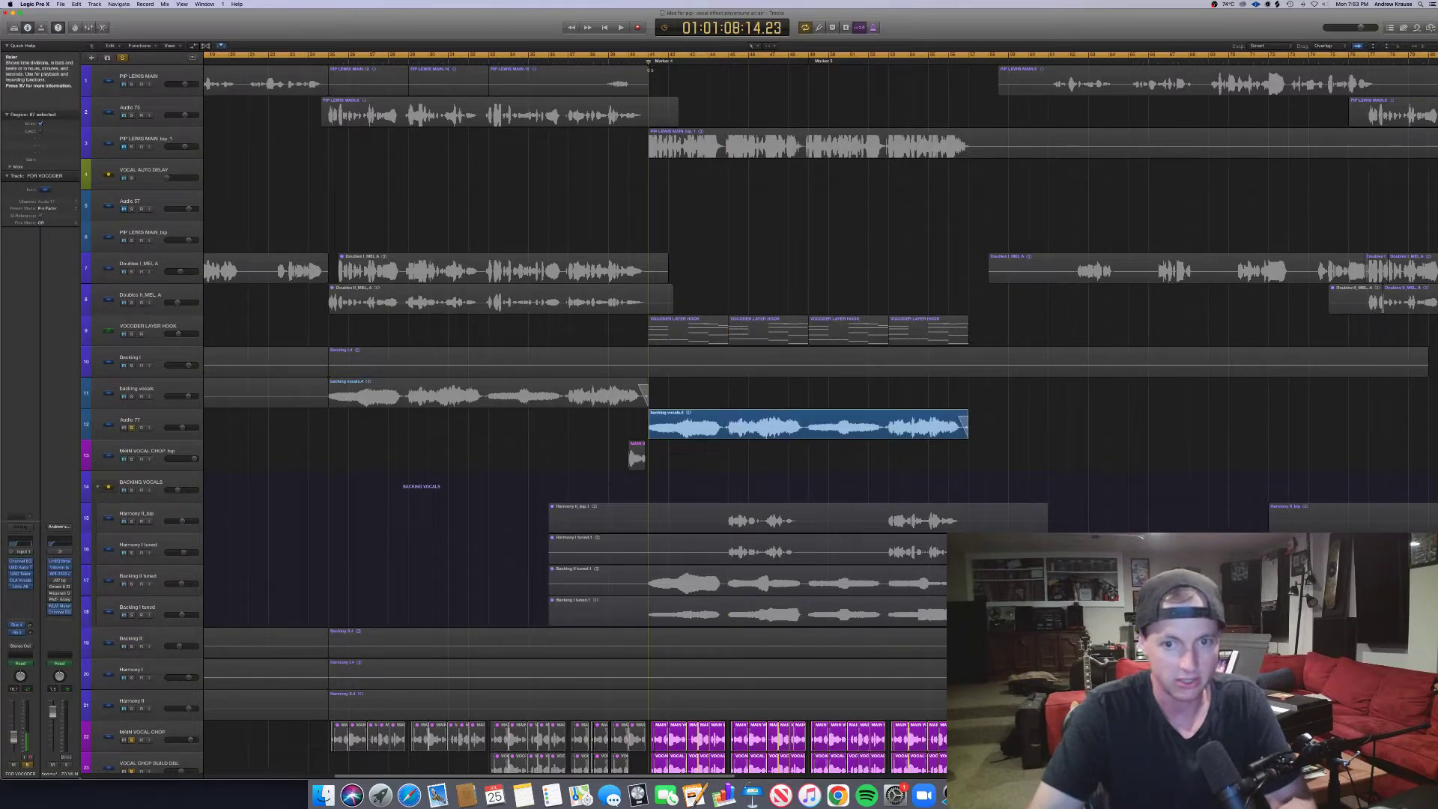
key(space)
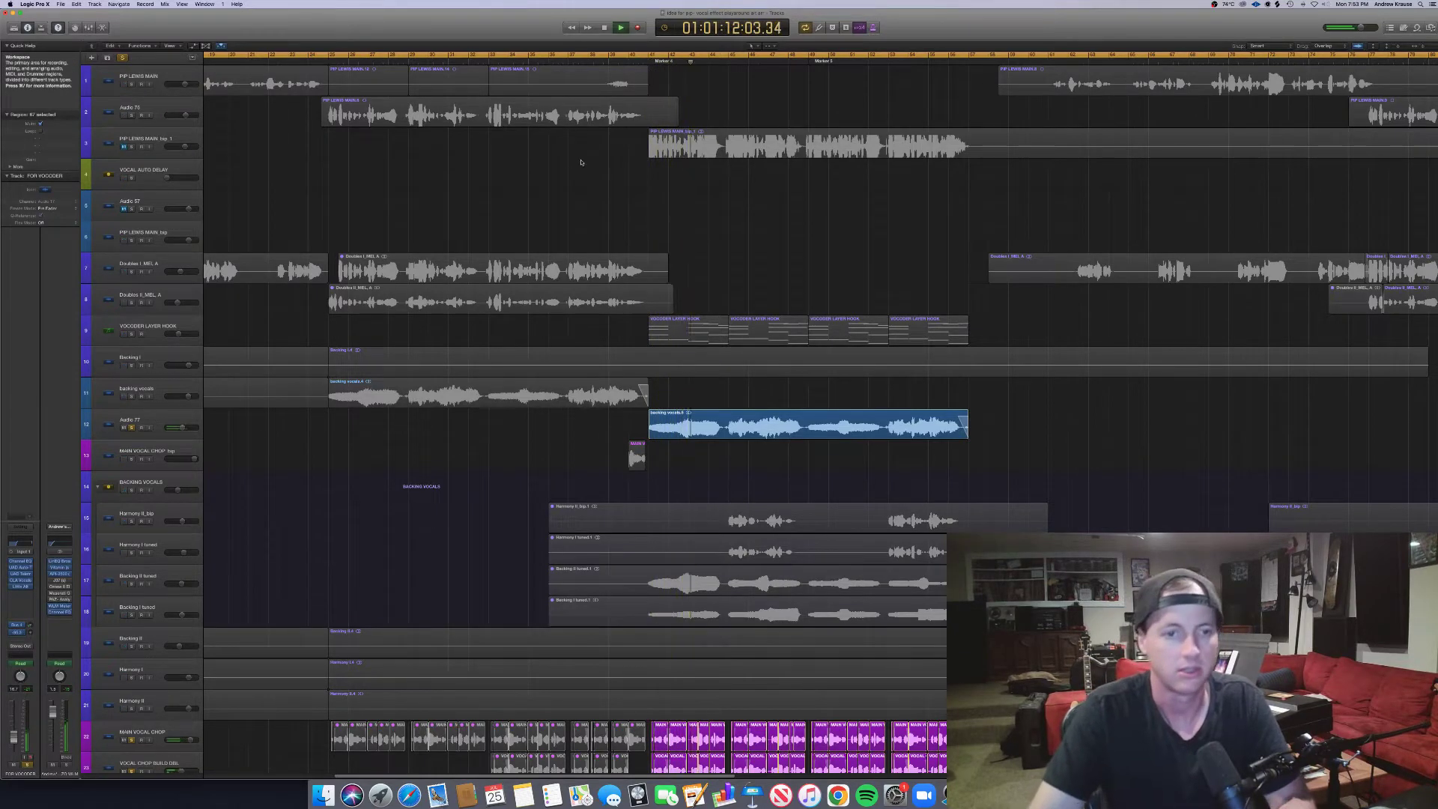
click(125, 427)
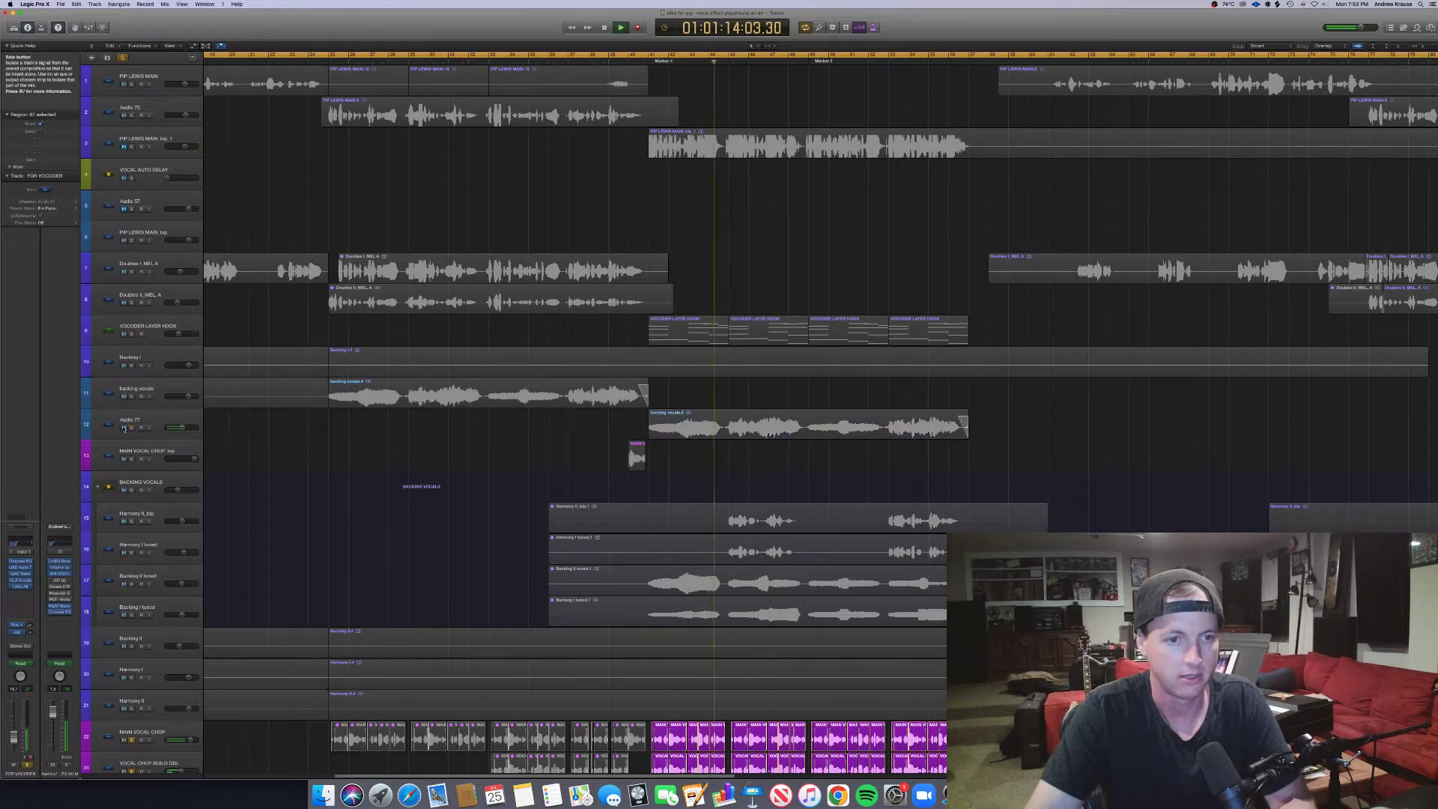
key(space)
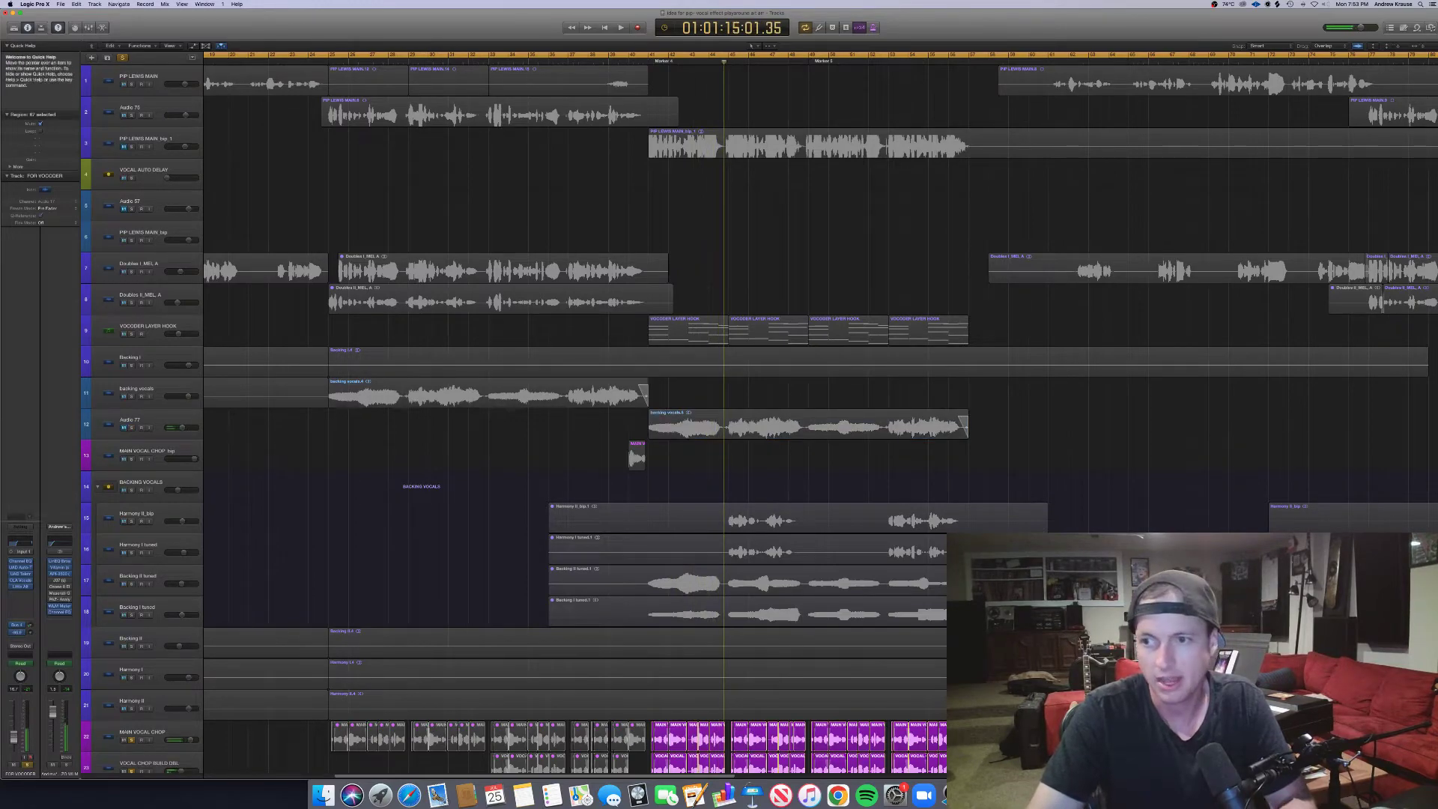
- Solo the MAIN WOBBLE BASS HOOK track in the BASS DRUMS stack and show its two regions' notes in the piano roll
scroll(524, 420, down, 15)
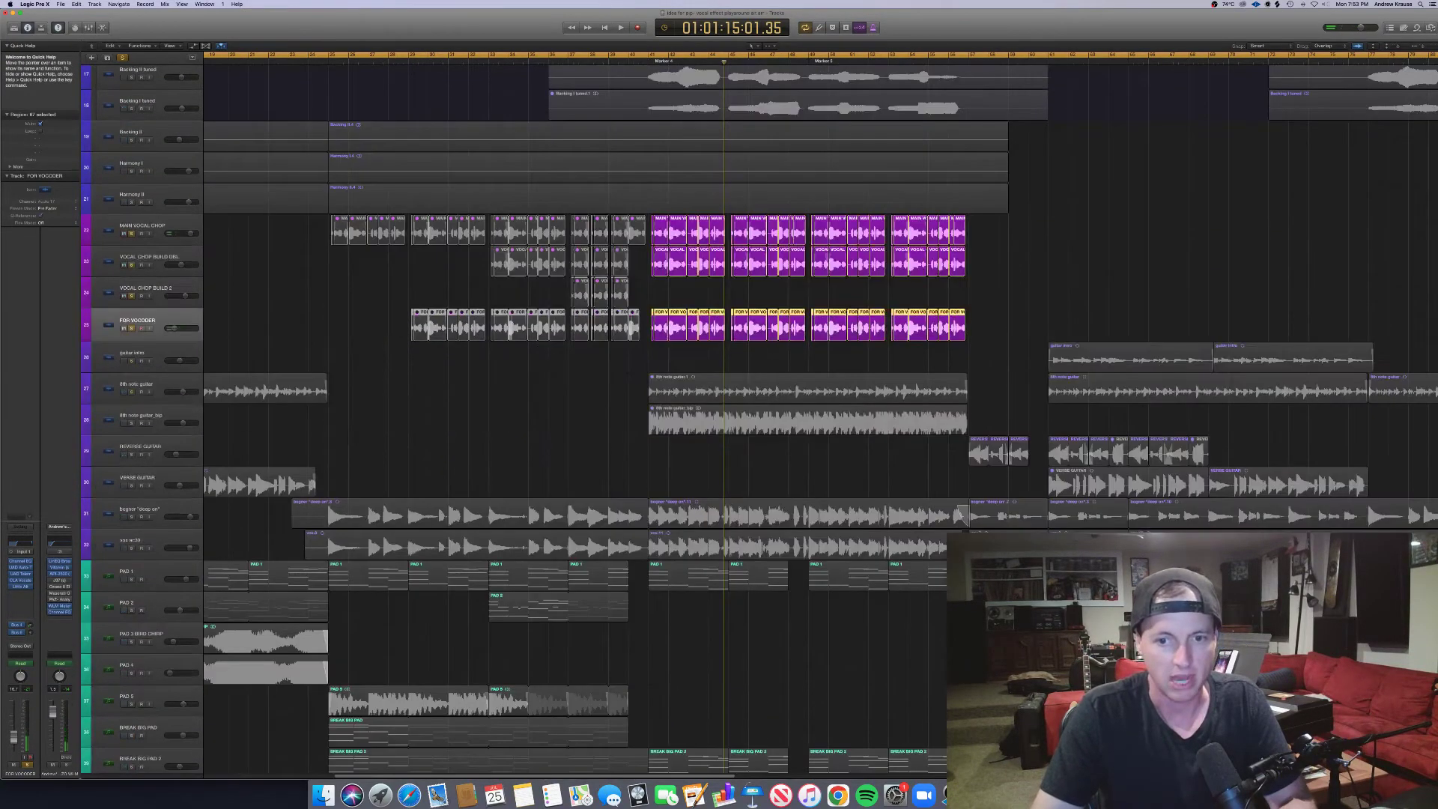
scroll(1434, 518, down, 7)
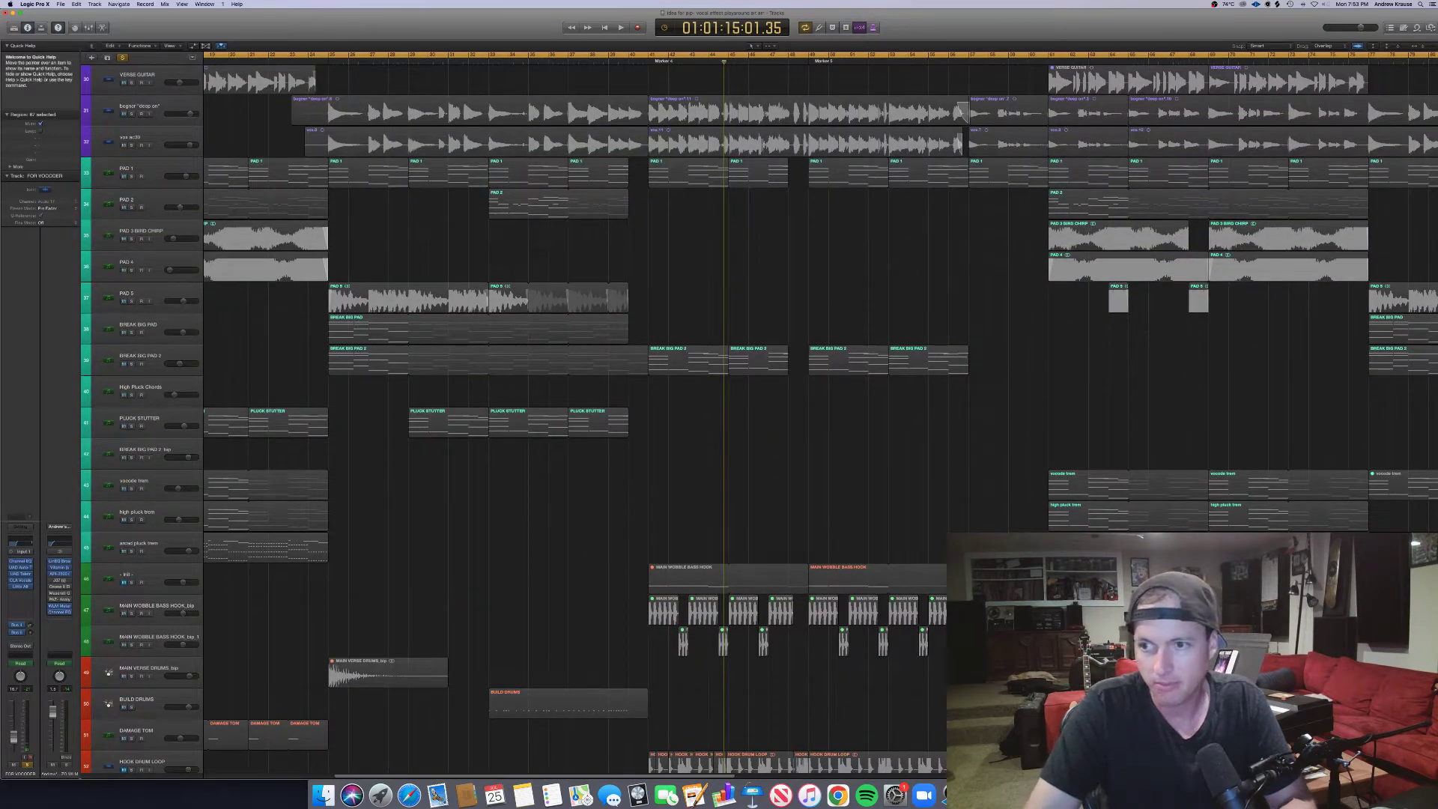
scroll(1077, 192, down, 10)
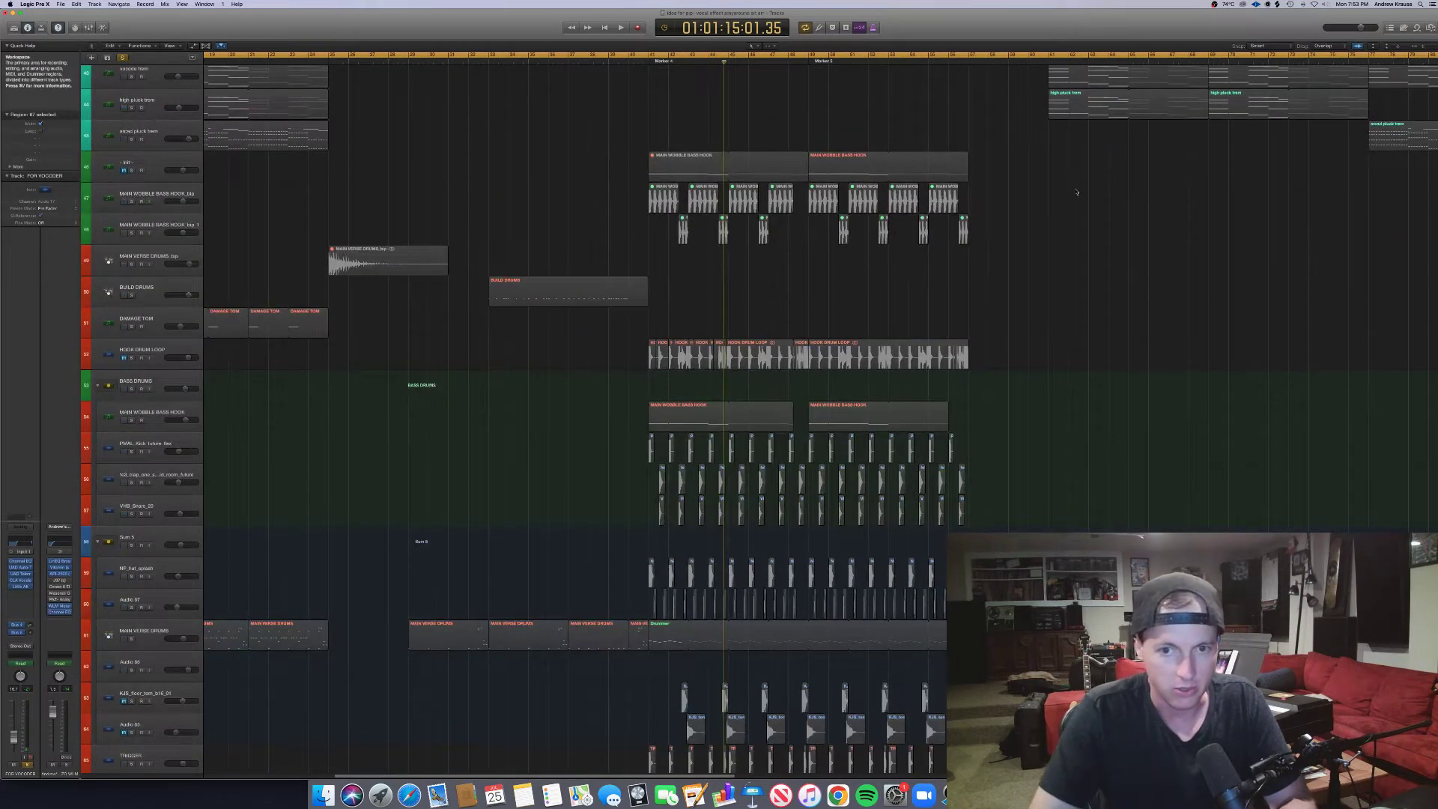
click(109, 423)
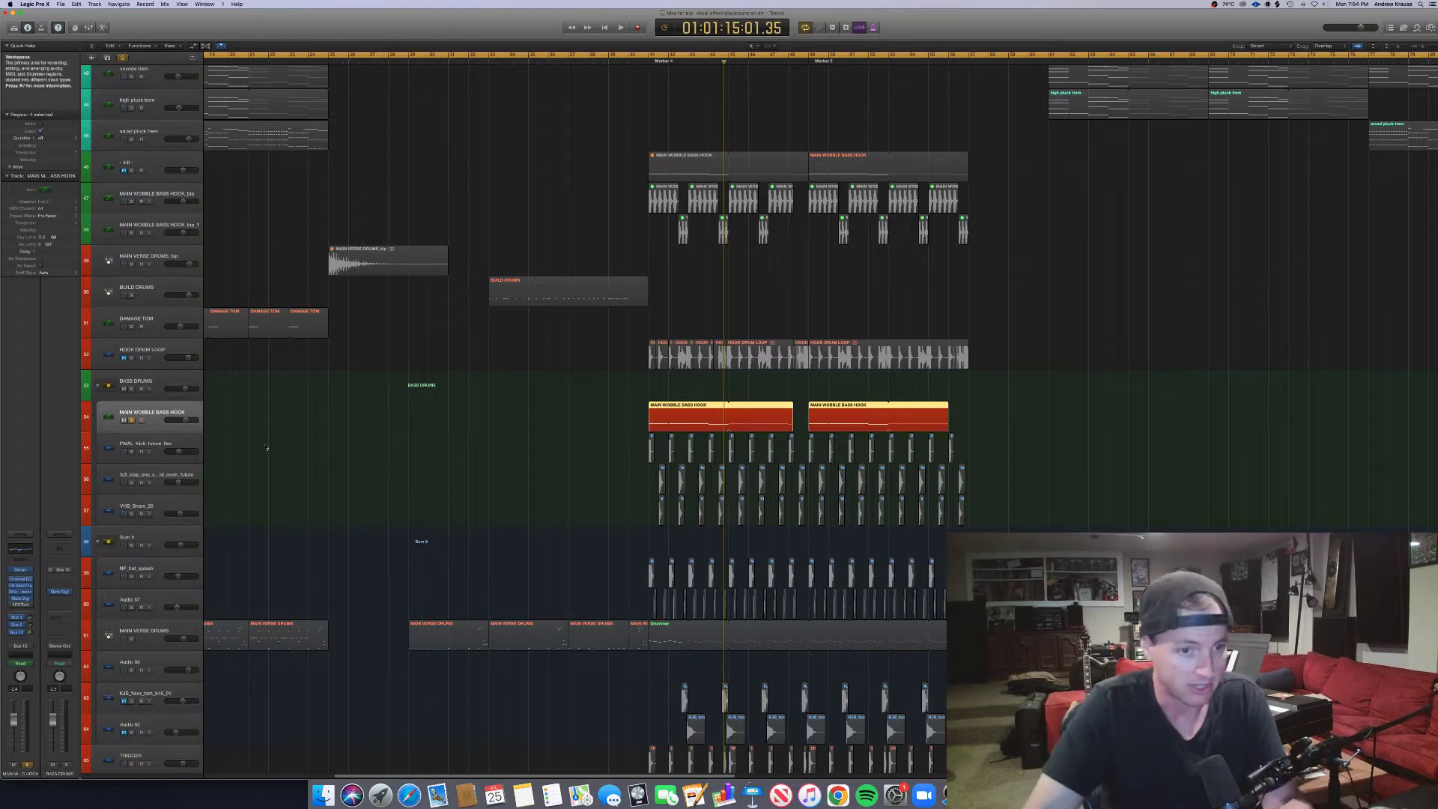
drag(619, 421, 824, 416)
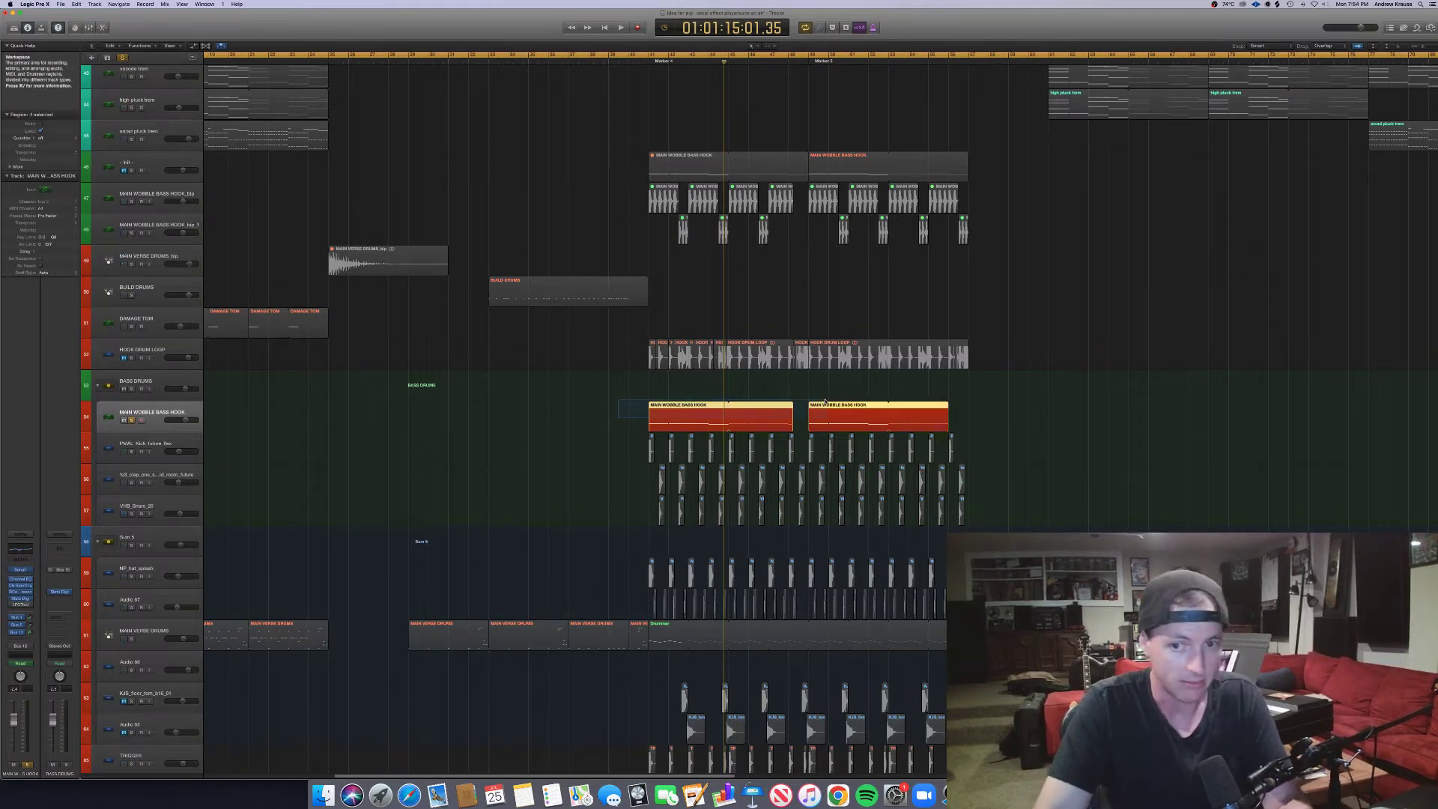
double_click(827, 414)
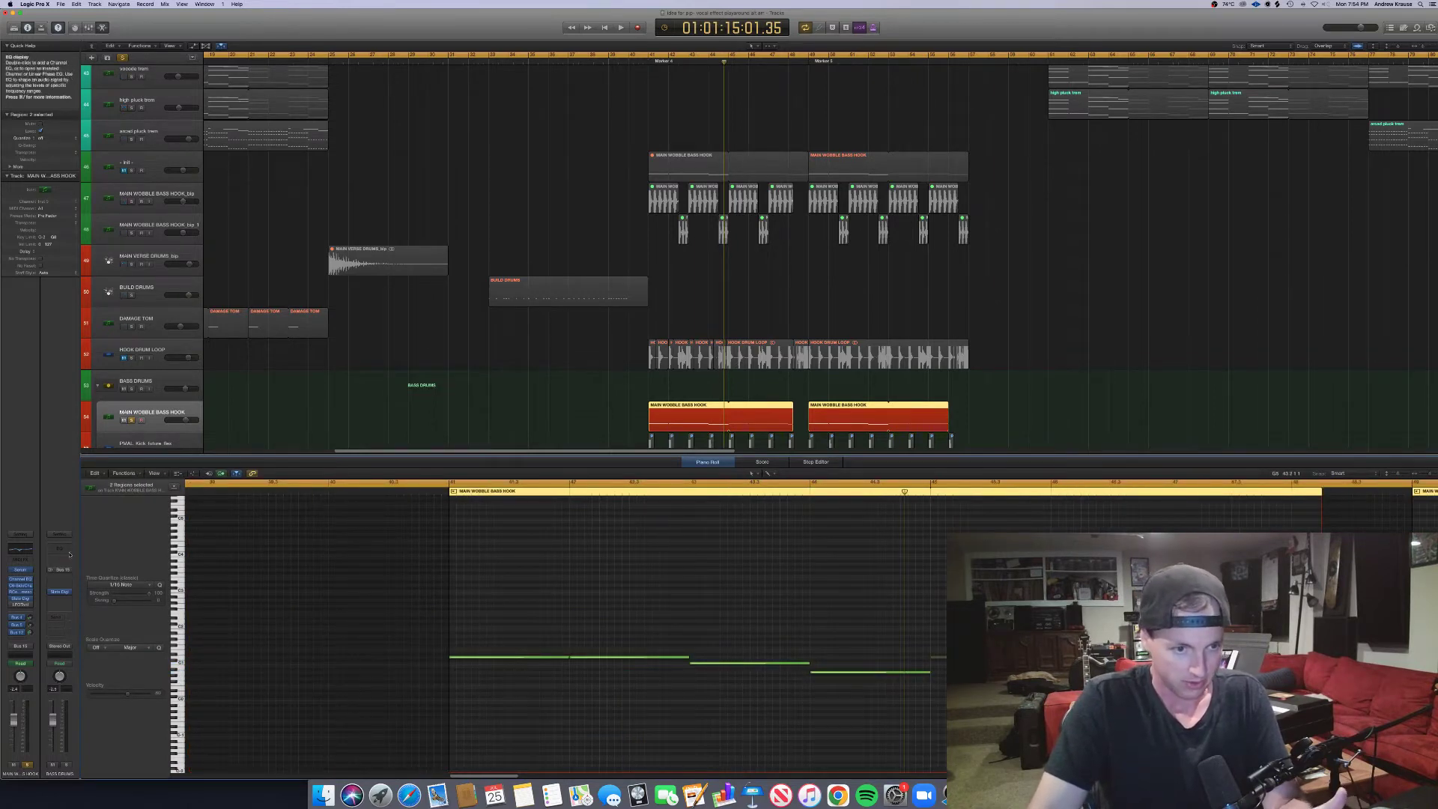
- Display the Serum synth on MAIN WOBBLE BASS HOOK, move its window clear of the hook regions, and play the bass from the hook's start
click(18, 571)
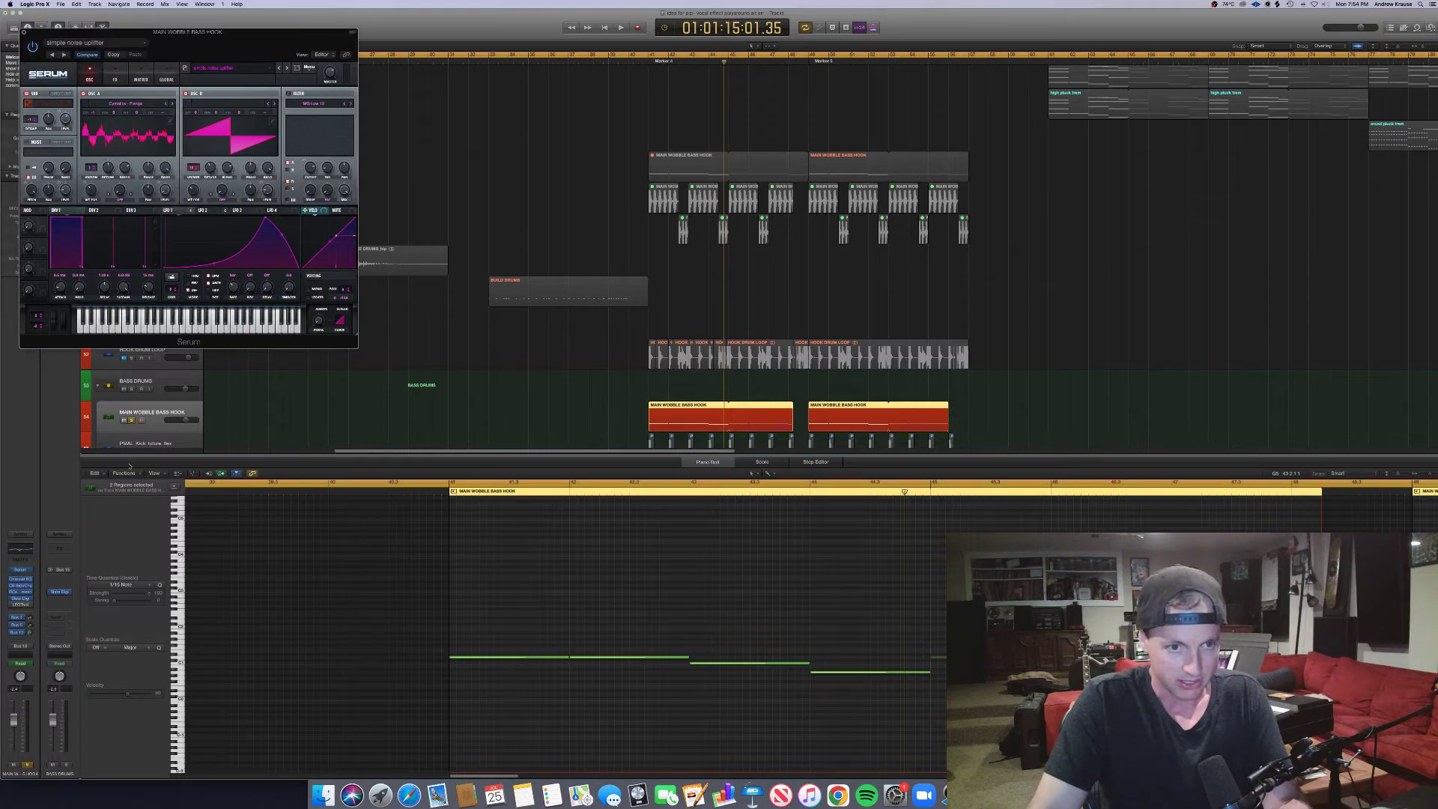
drag(236, 59, 506, 145)
click(647, 63)
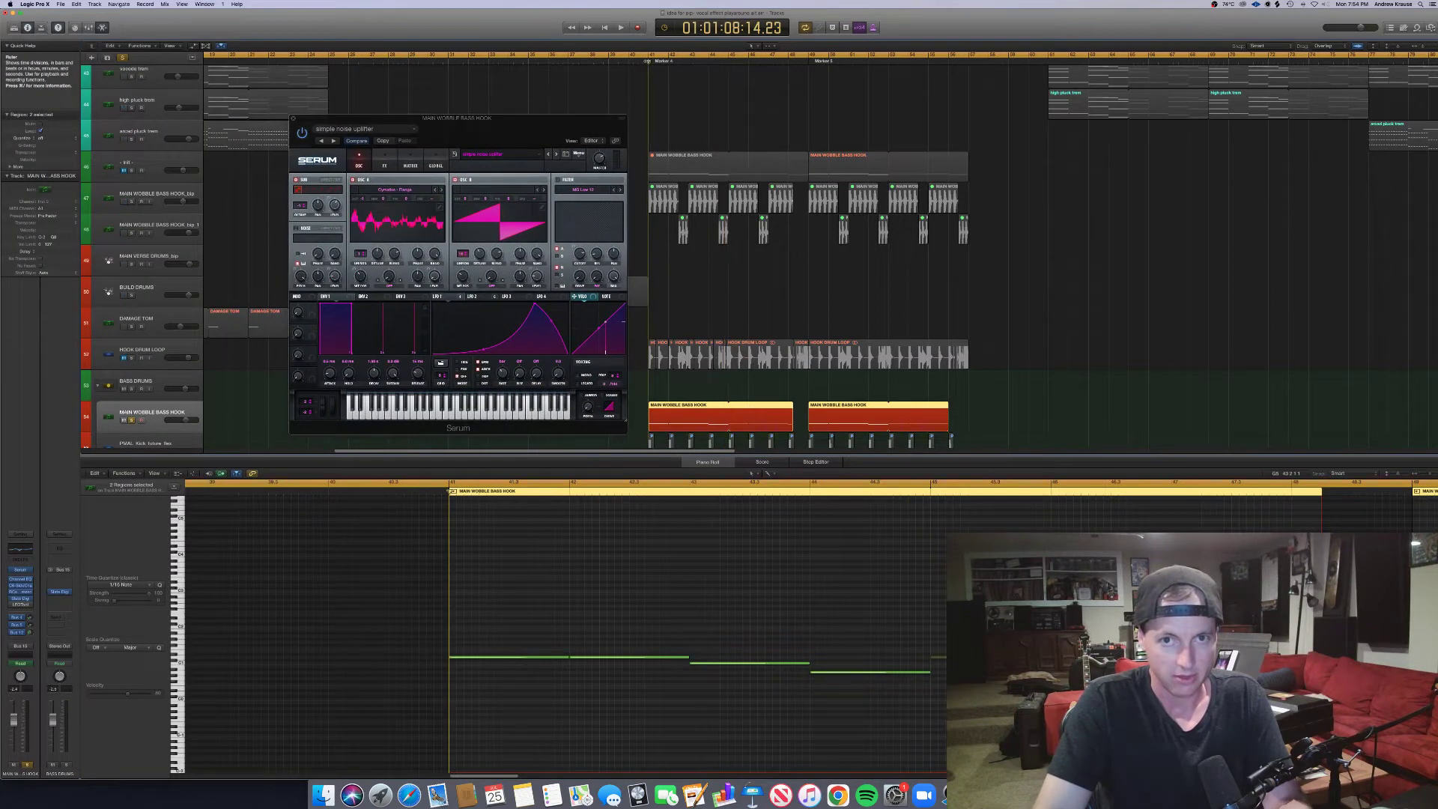
key(space)
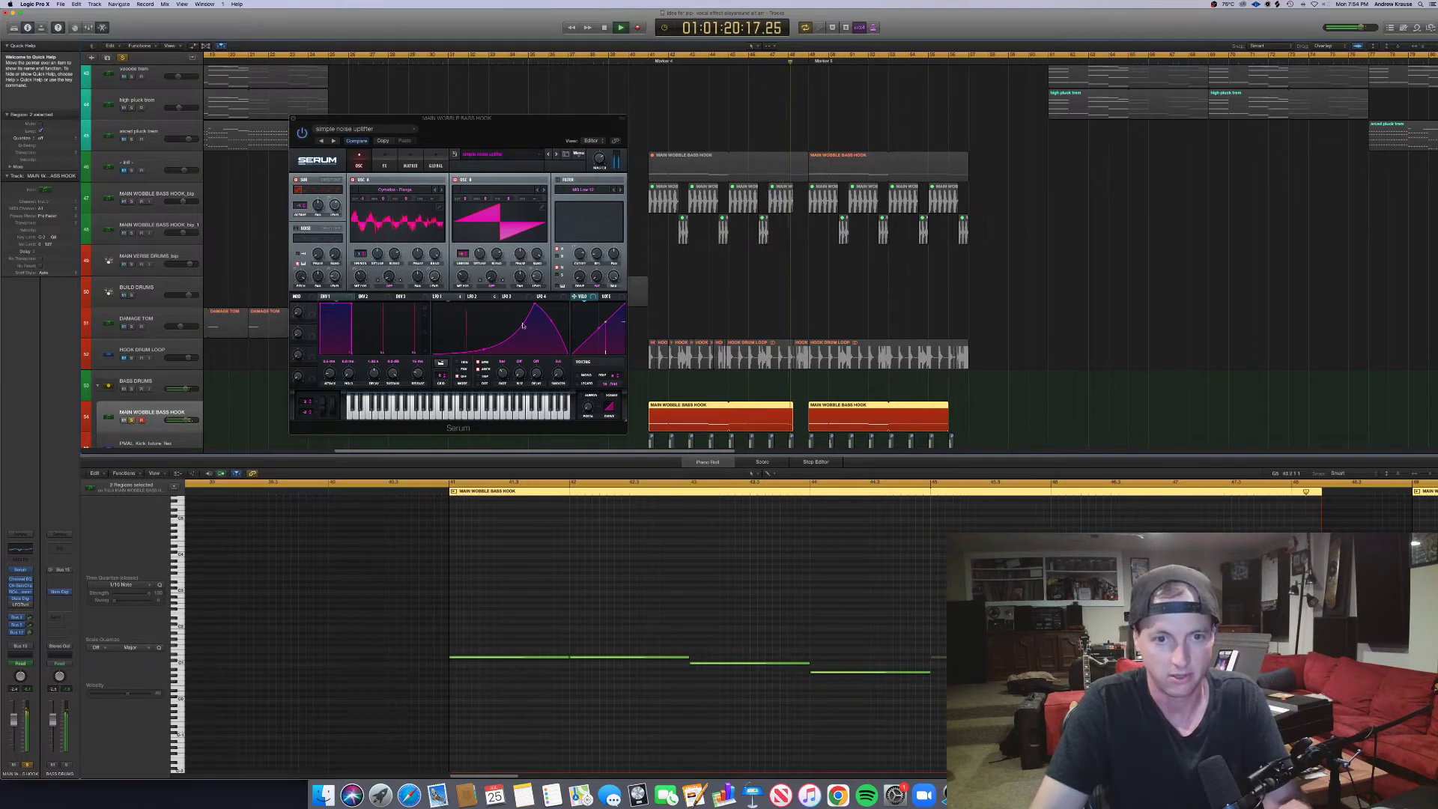
key(space)
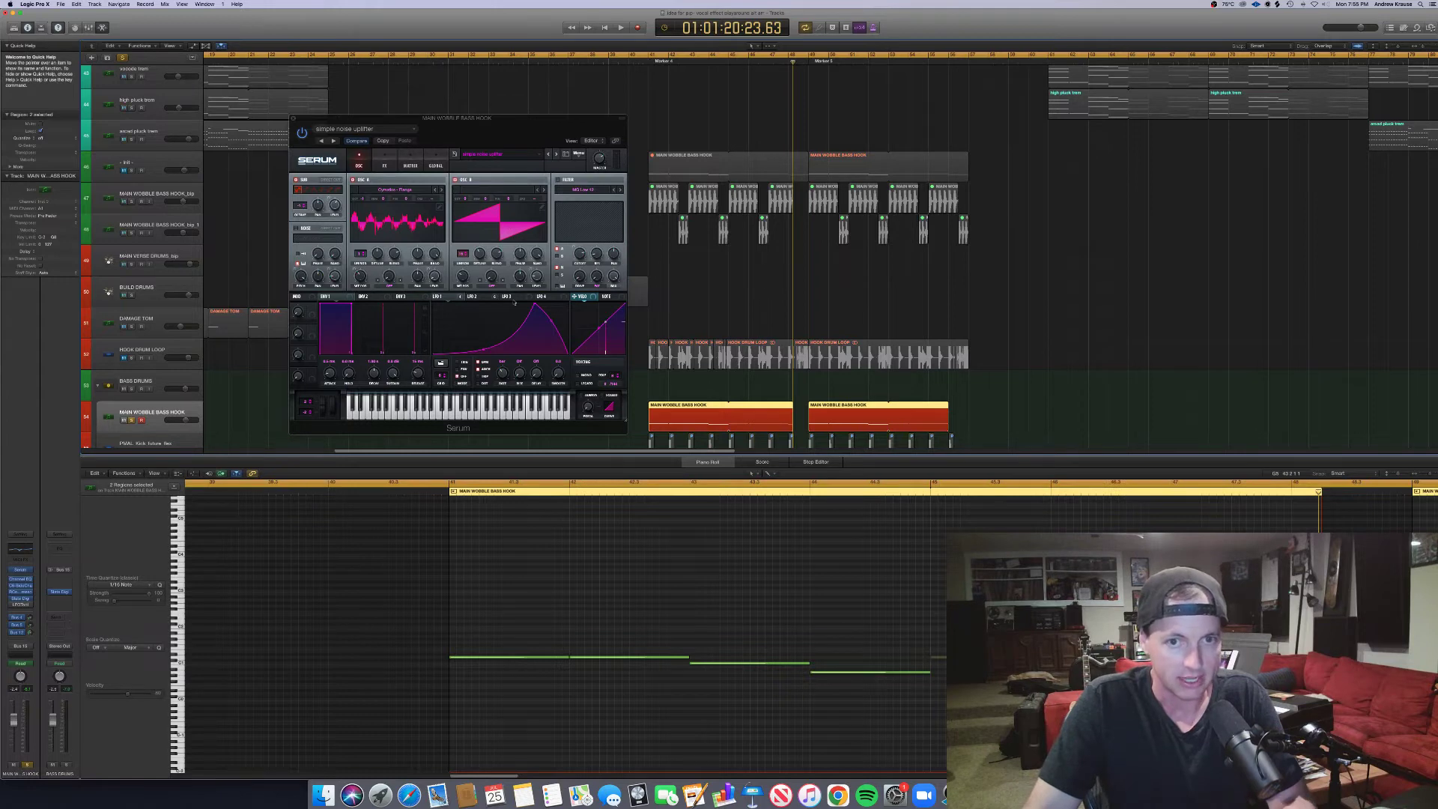
- Examine the LFO 2 and LFO 1 curves in Serum and the oscillator parameters they modulate
click(480, 297)
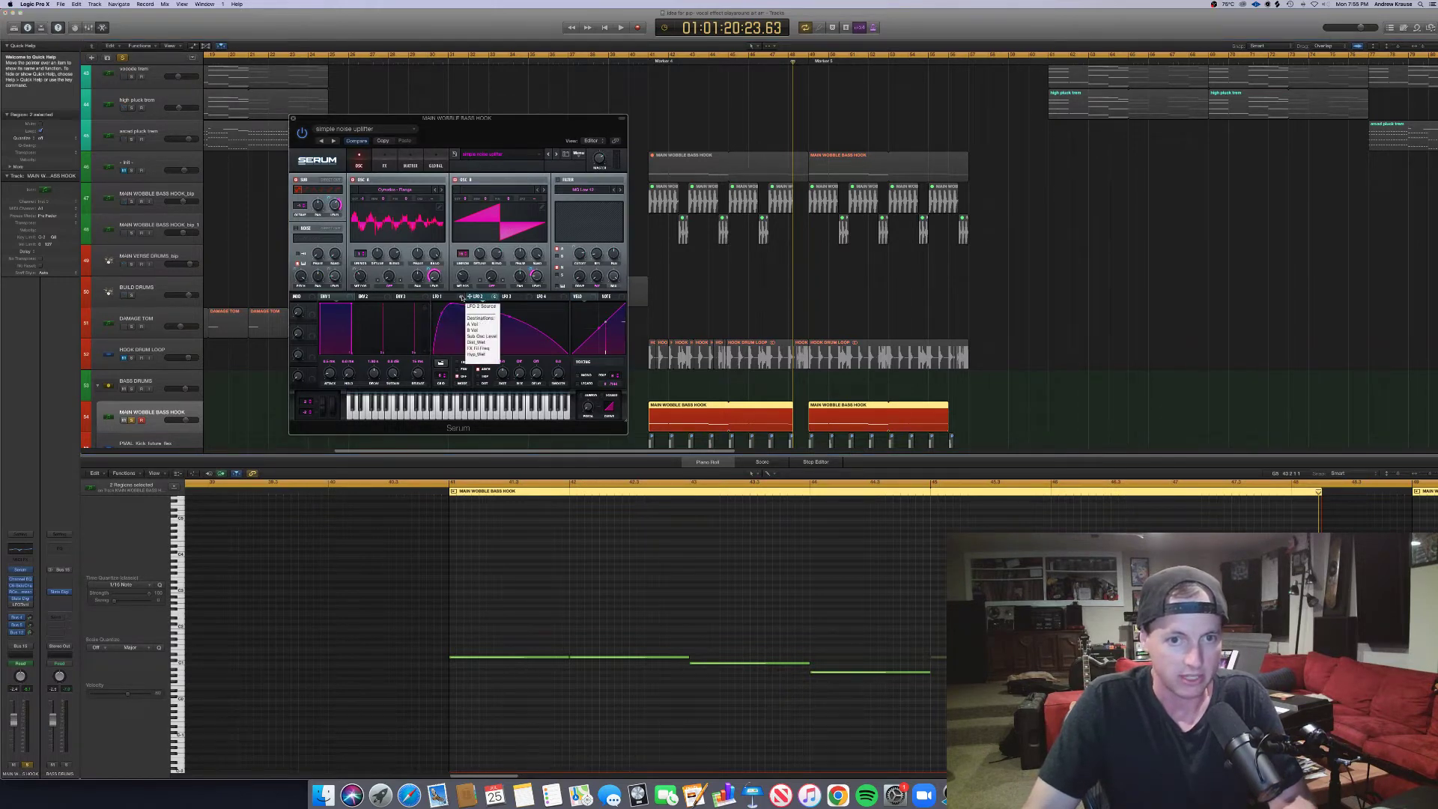
click(457, 298)
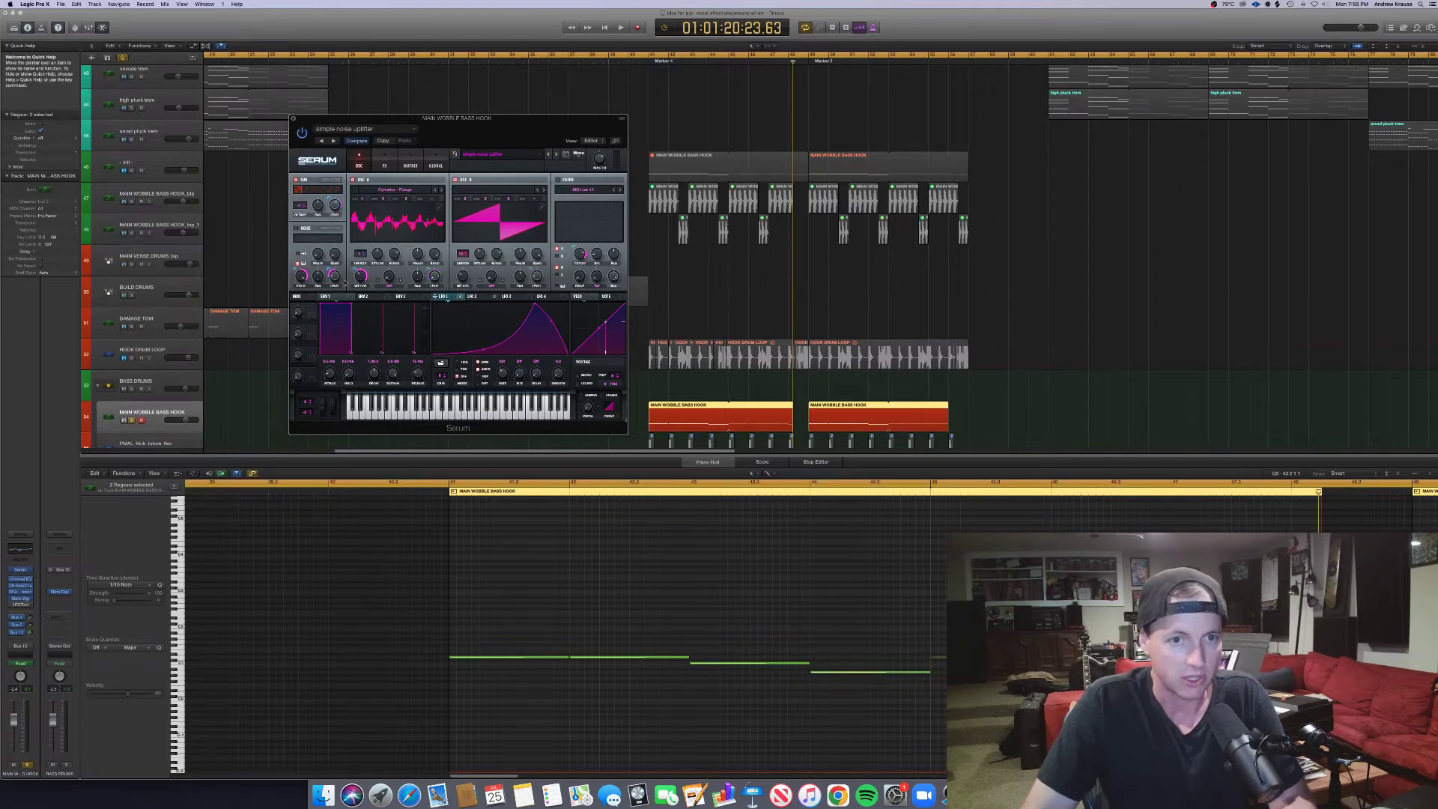
mouse_move(366, 274)
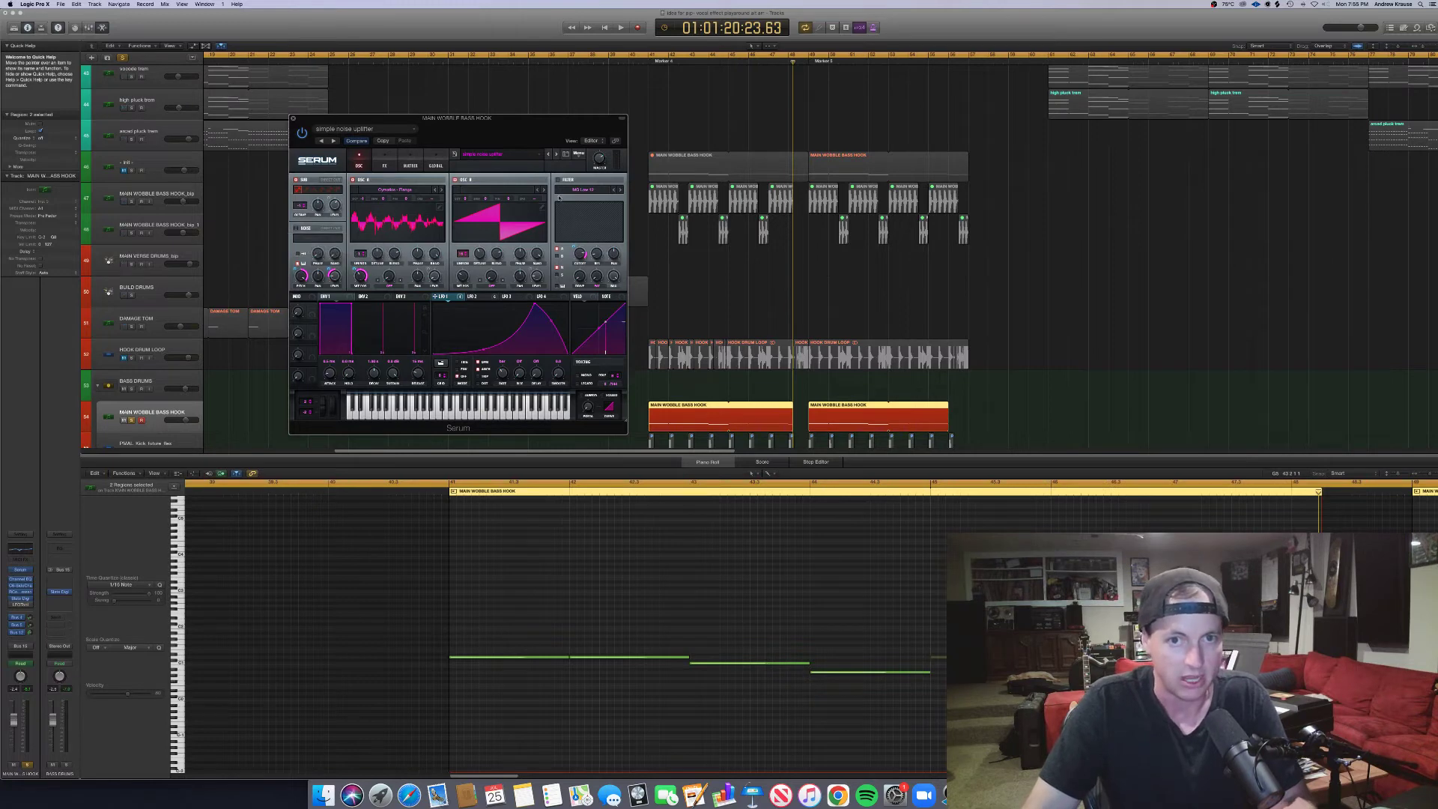
- Review Serum's effects with LFO 2 displayed, checking the modulation sources assigned to the effects filter frequency and the distortion mix
click(384, 166)
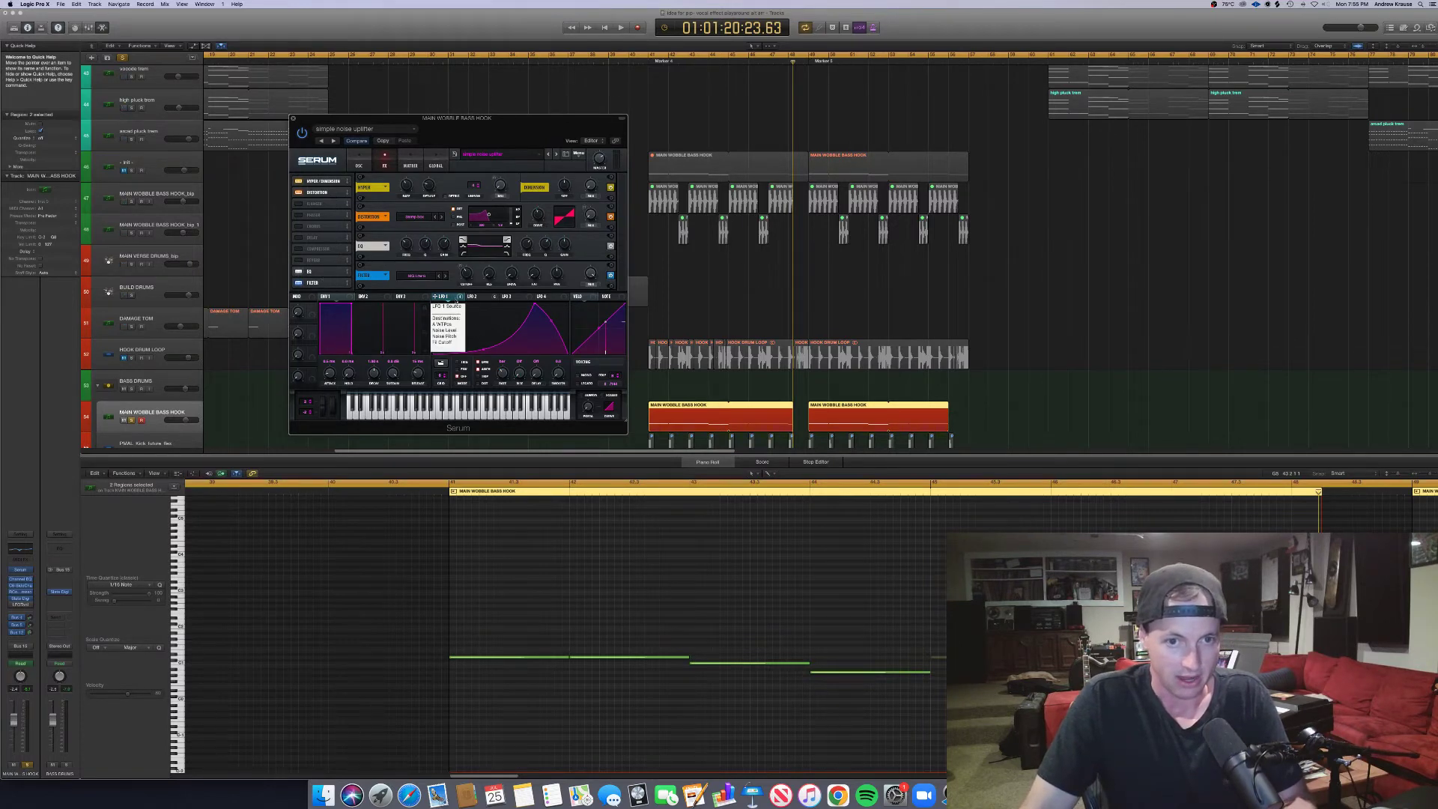
click(474, 297)
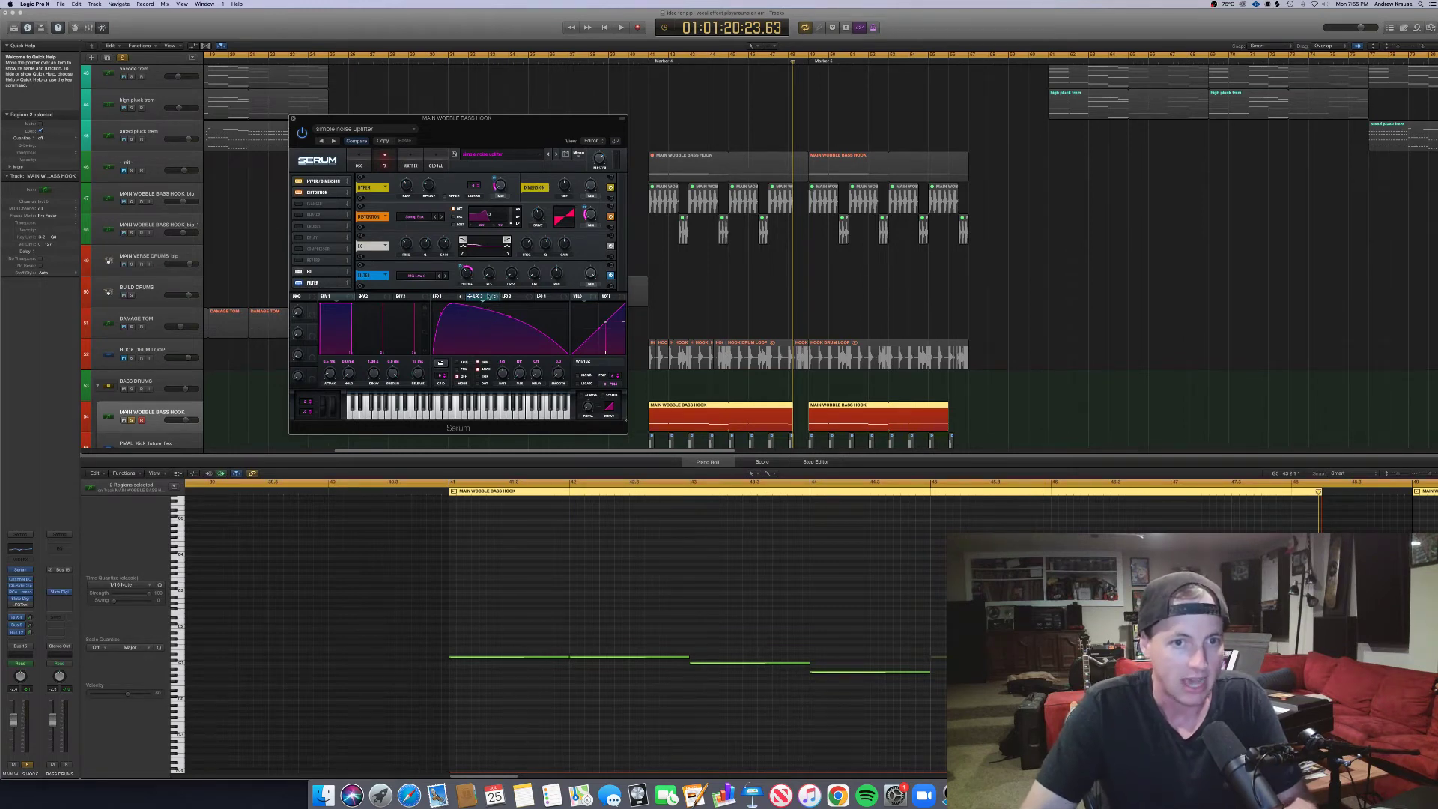
right_click(480, 298)
right_click(467, 274)
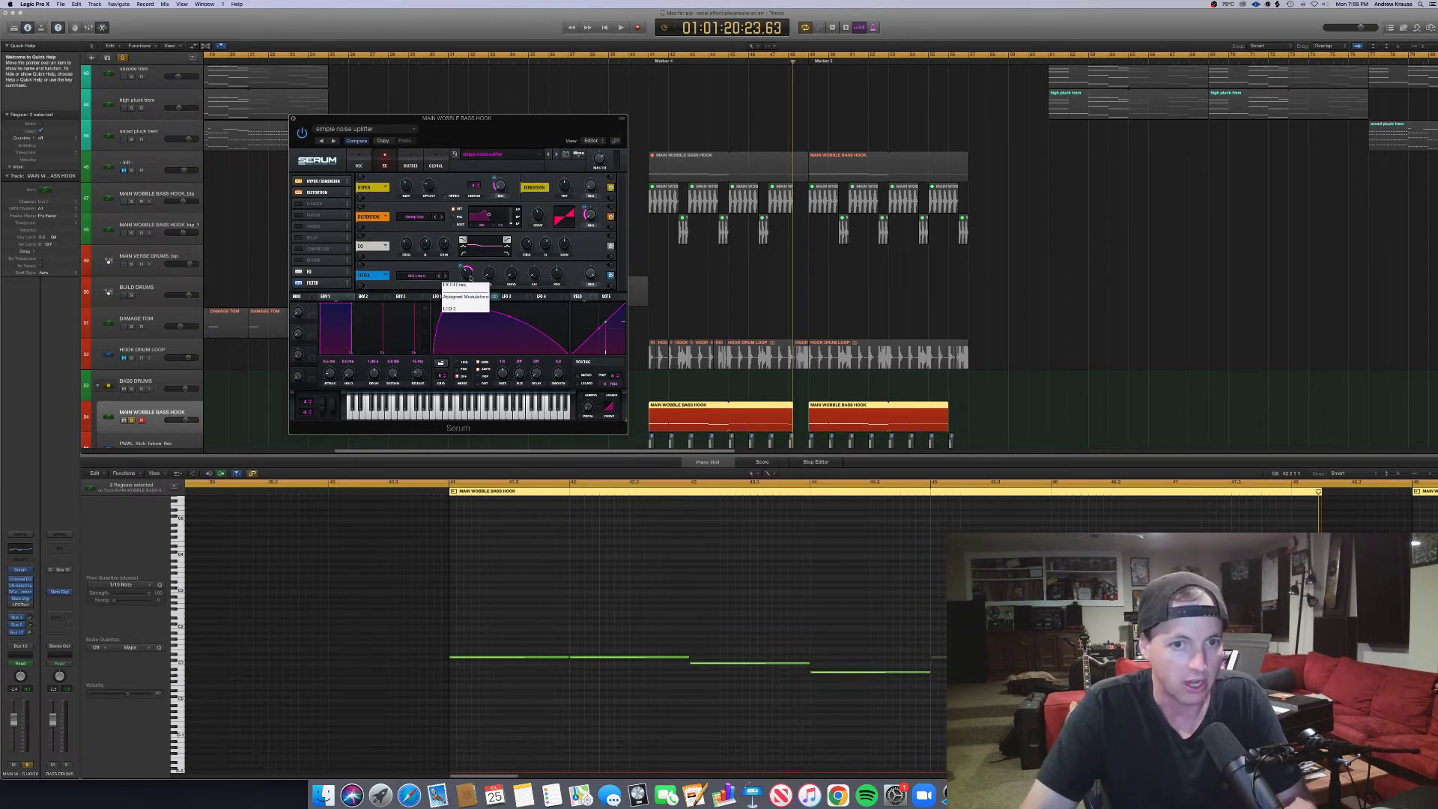
click(483, 276)
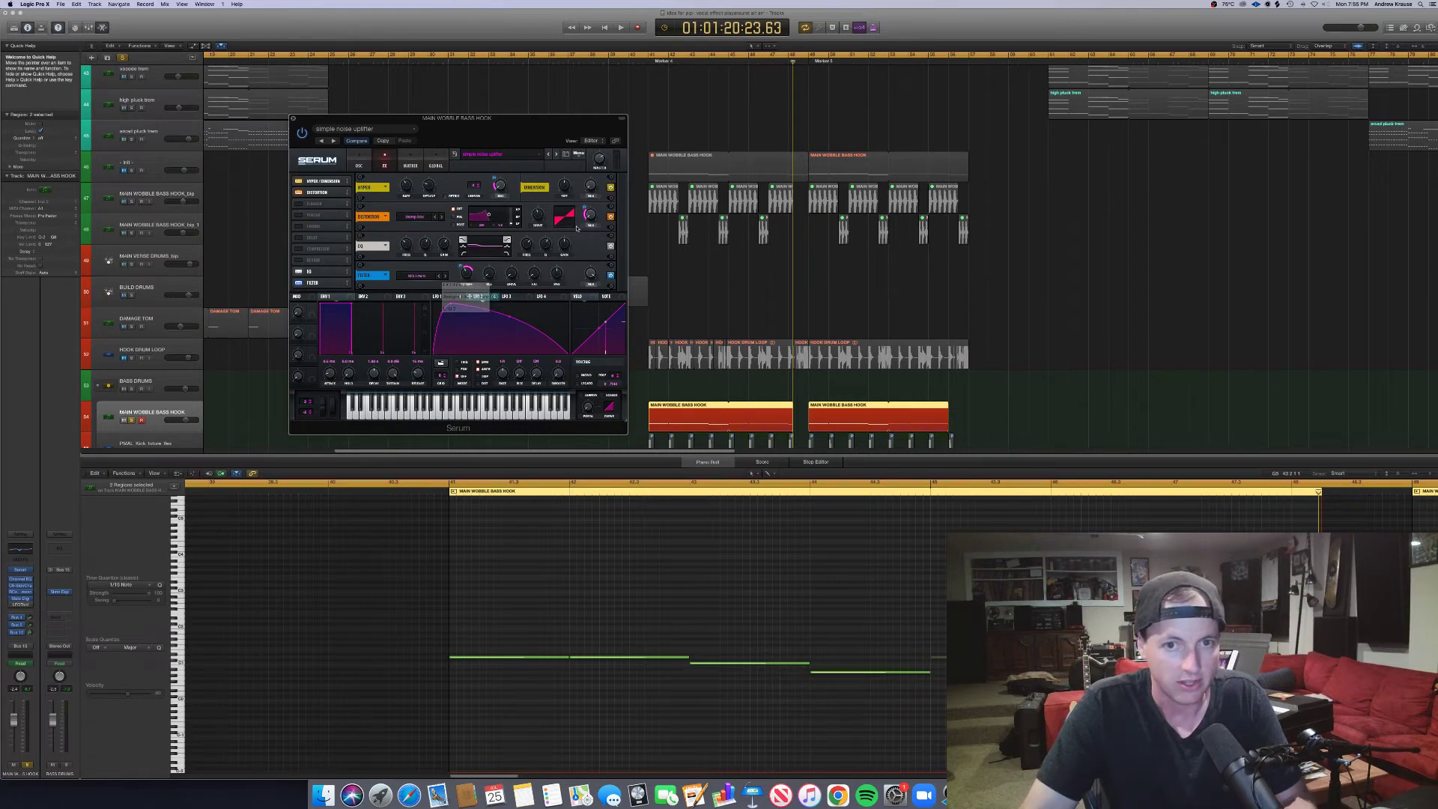
right_click(591, 215)
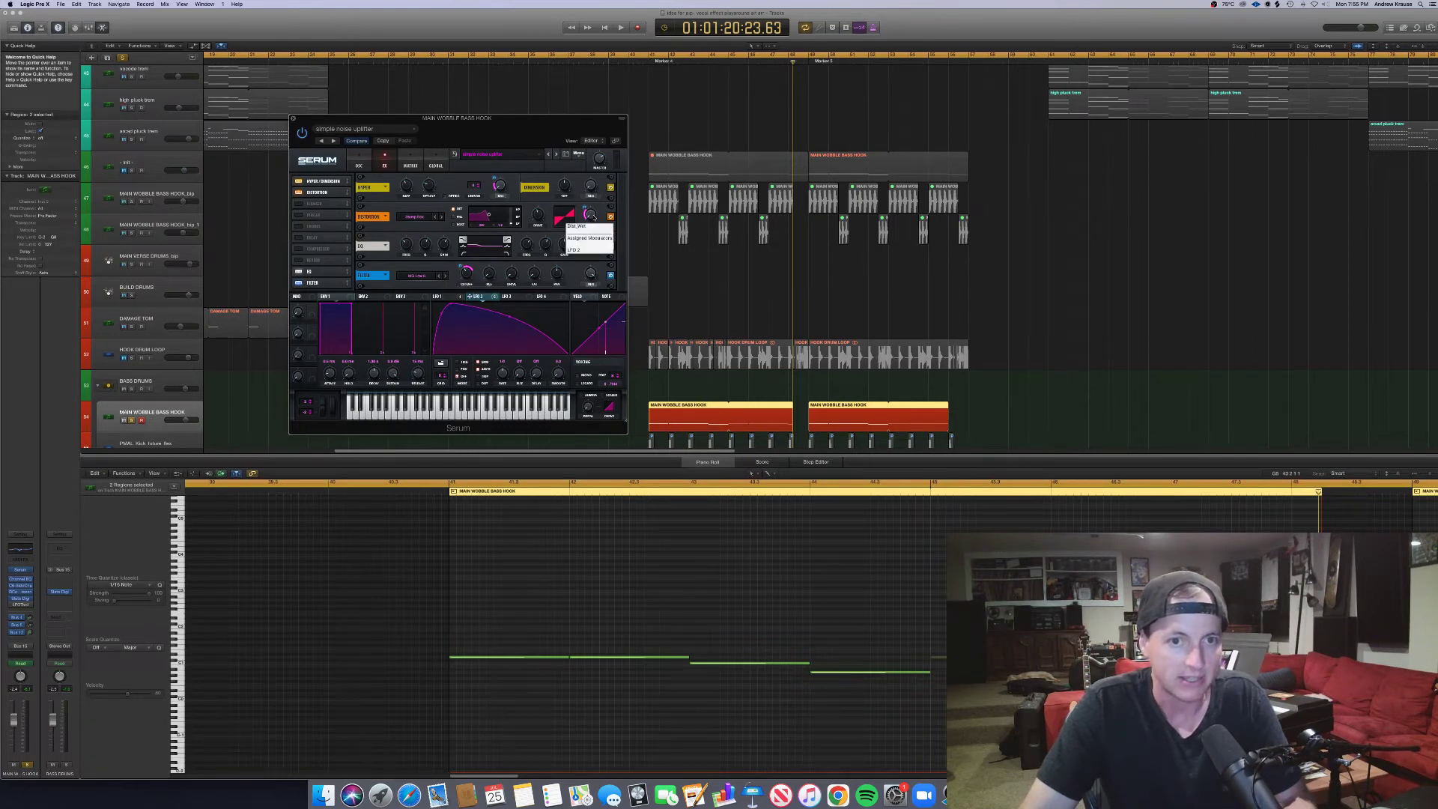
click(593, 218)
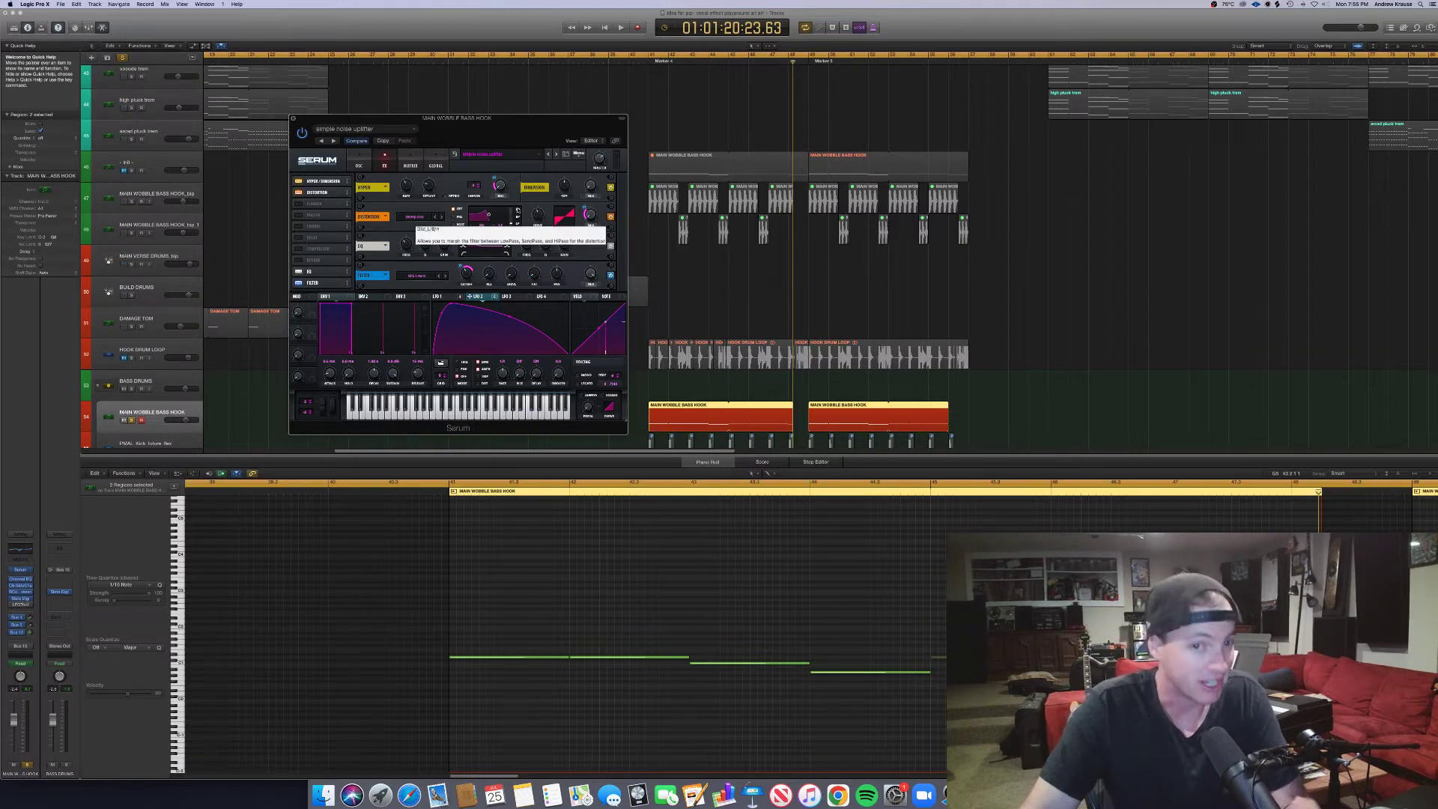
- Check the Hyper effect's modulation assignment in Serum and compare the effects with the oscillator settings, finishing on the oscillators
right_click(496, 185)
click(567, 191)
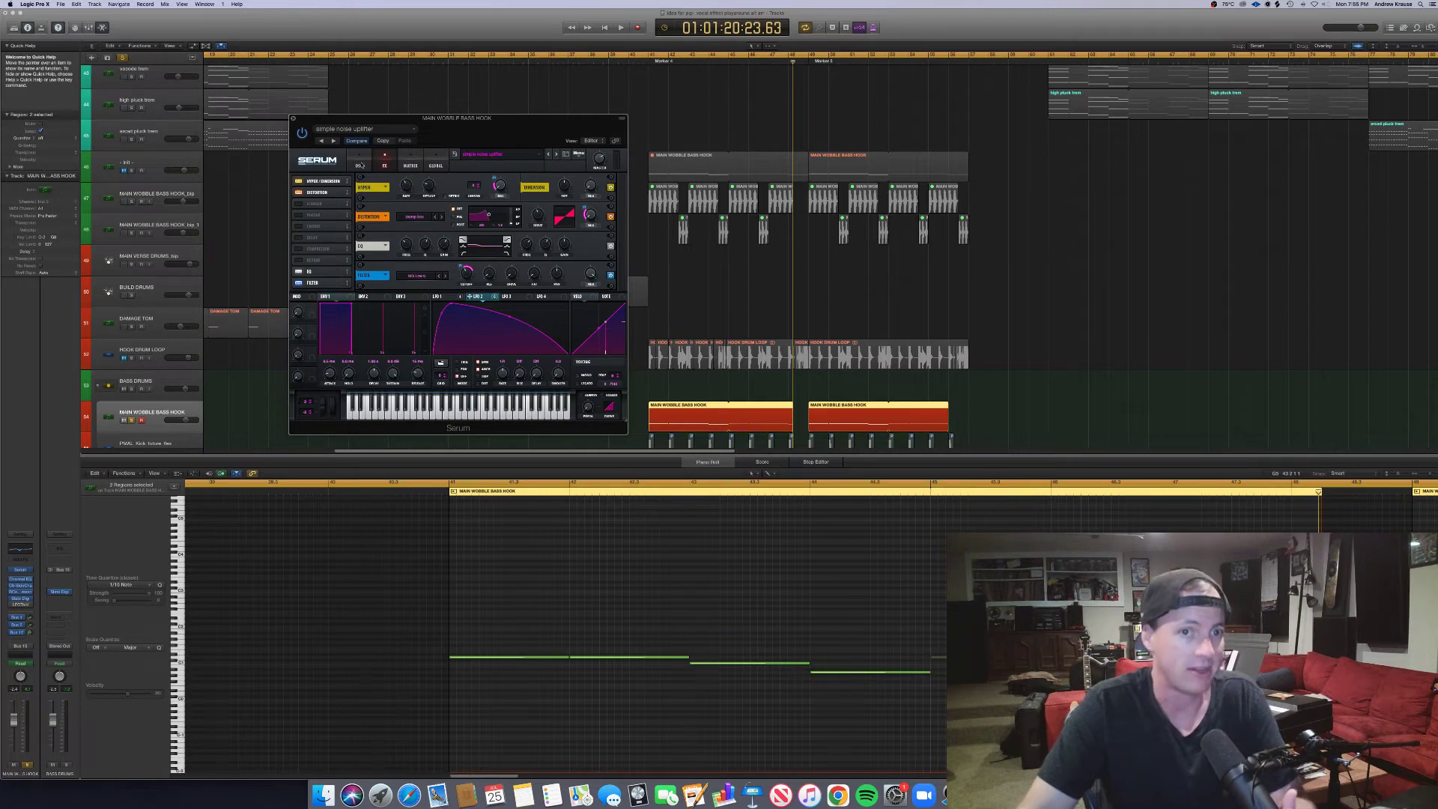
click(360, 165)
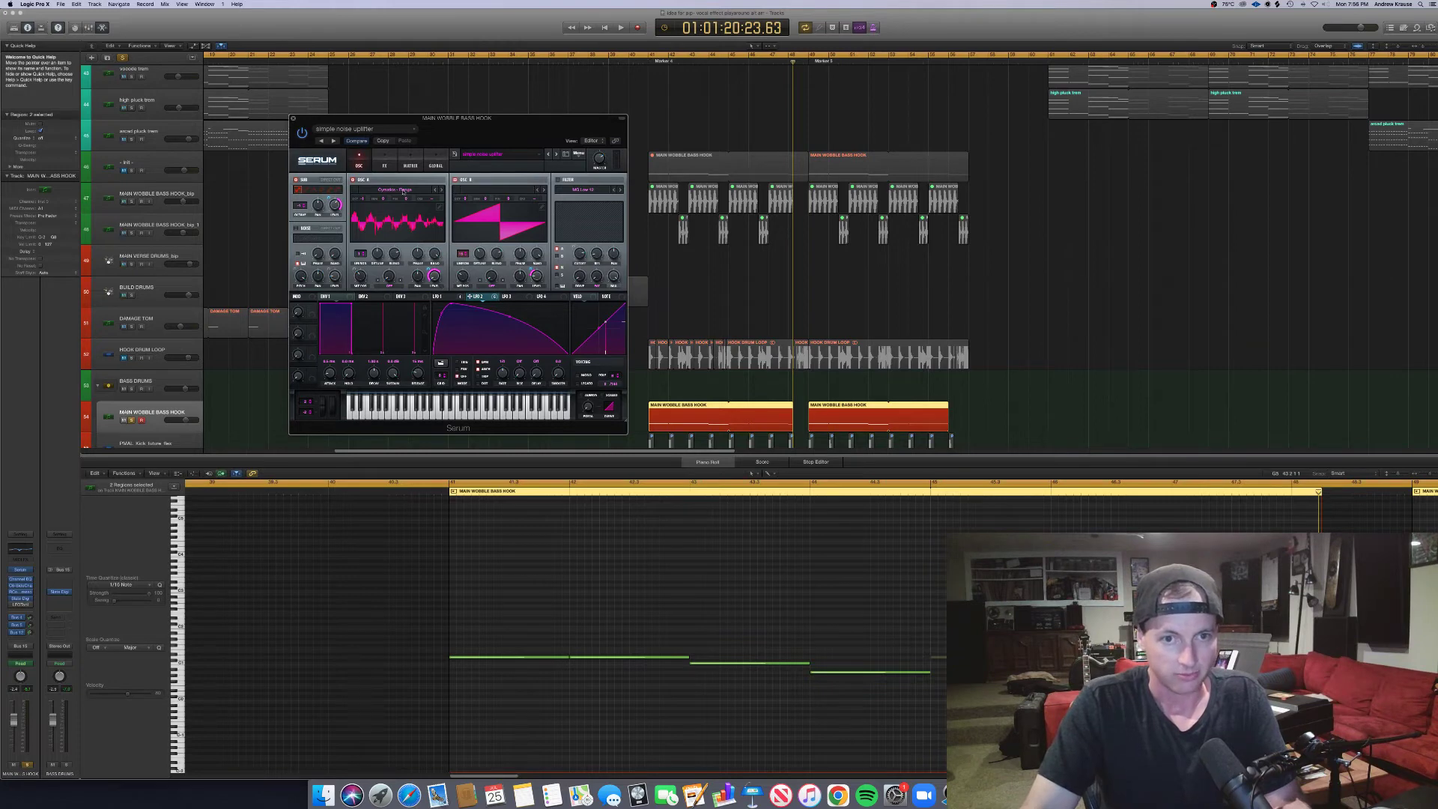
click(379, 158)
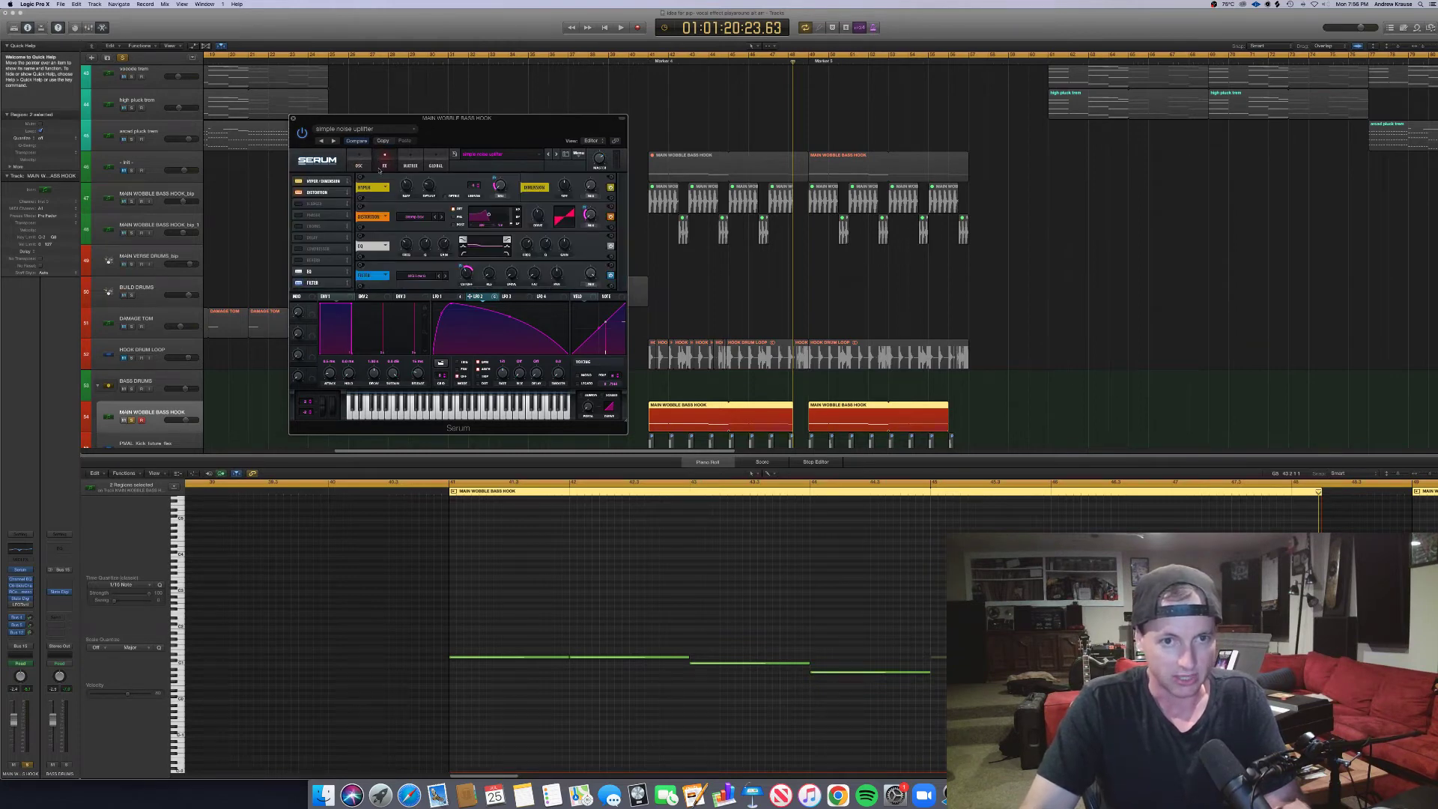
click(358, 161)
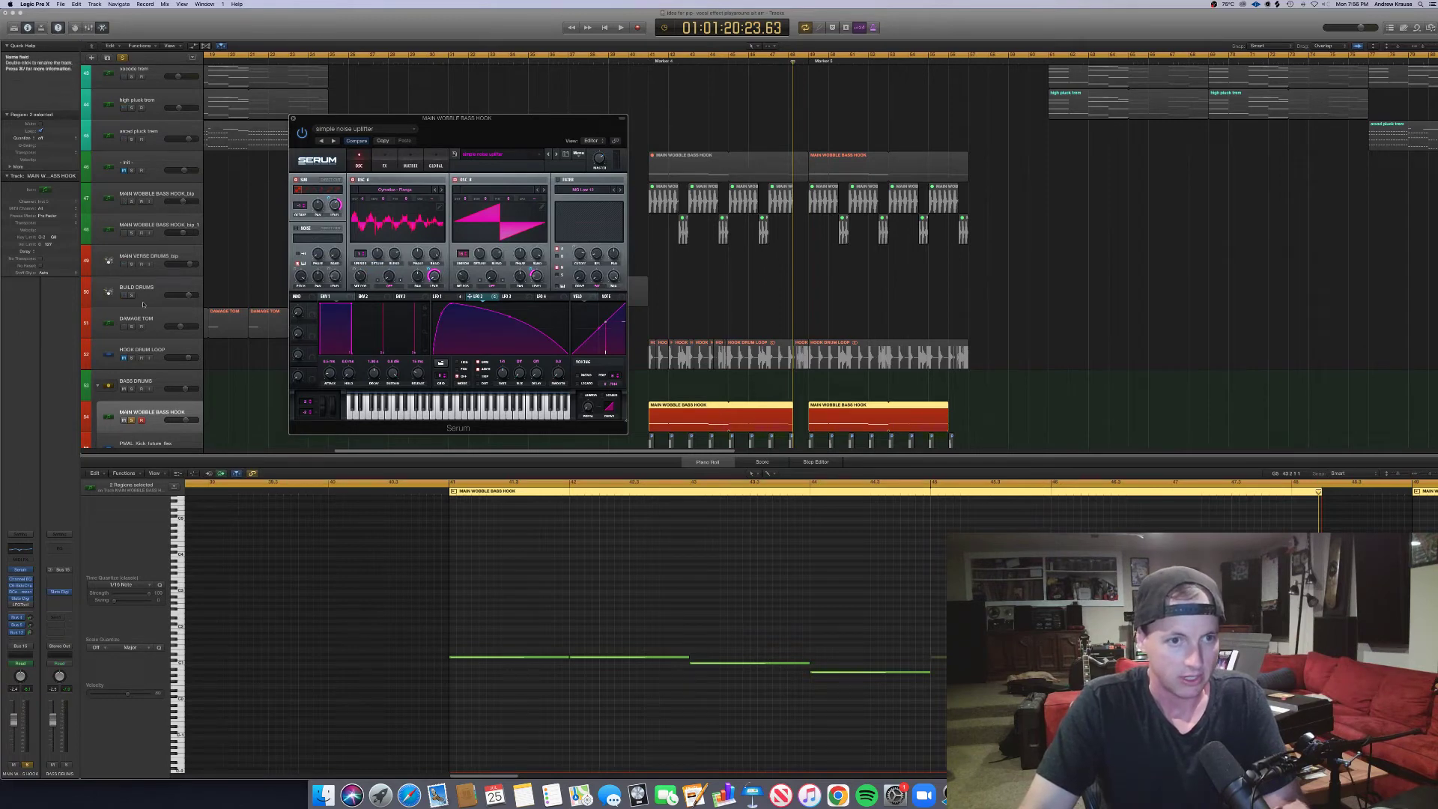
- Toggle the solo on MAIN WOBBLE BASS HOOK off and on again, and play the soloed bass from the hook's start
click(136, 420)
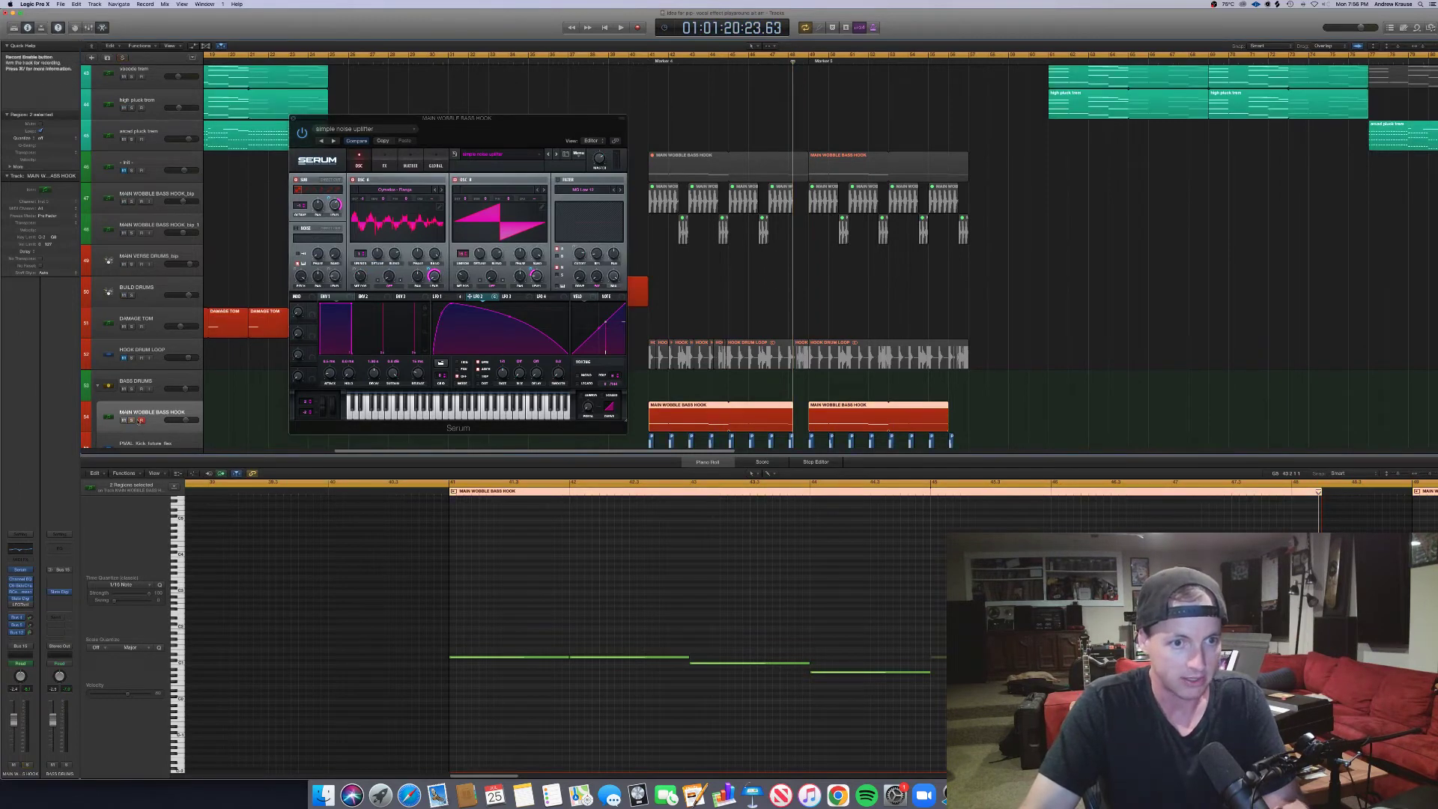
click(135, 421)
click(649, 62)
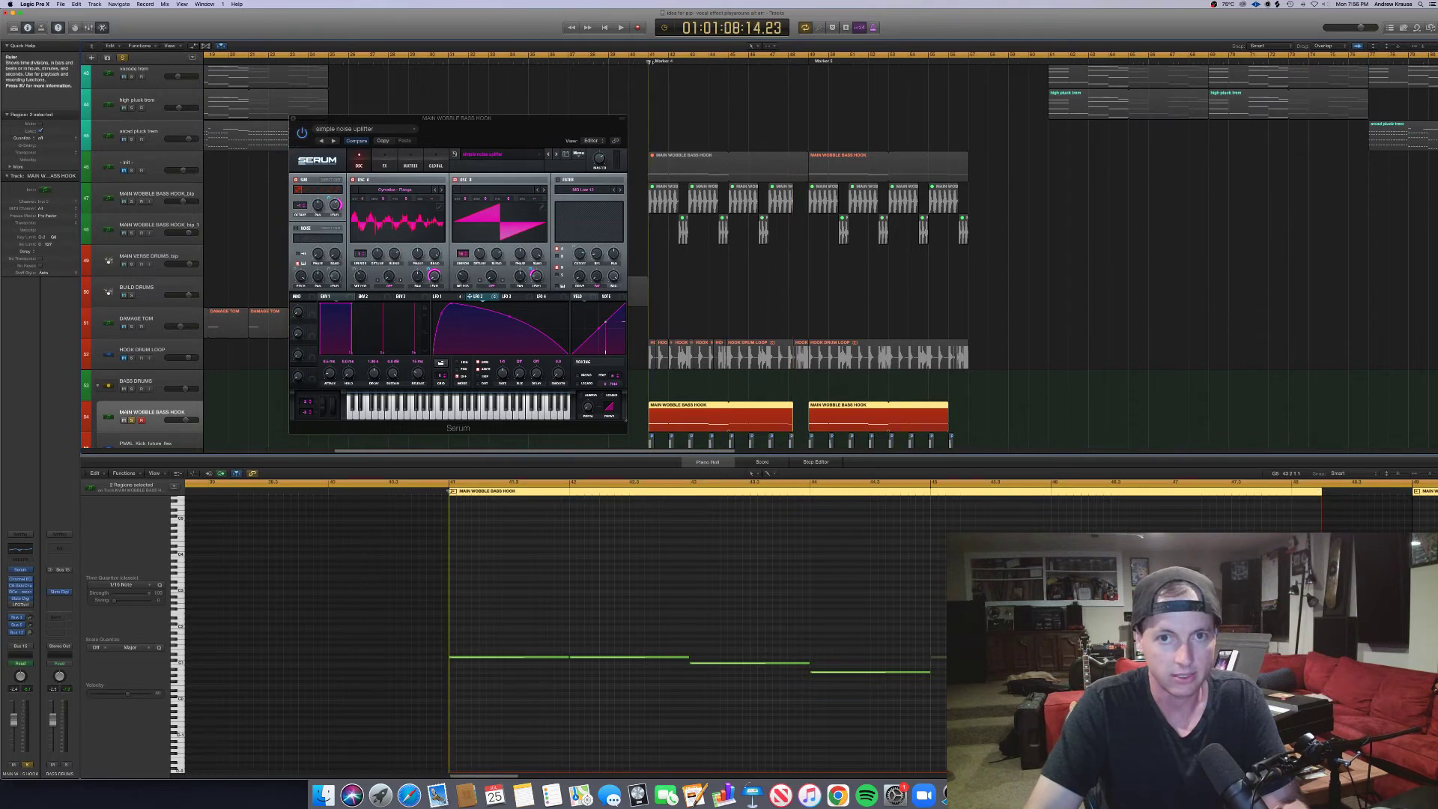
key(space)
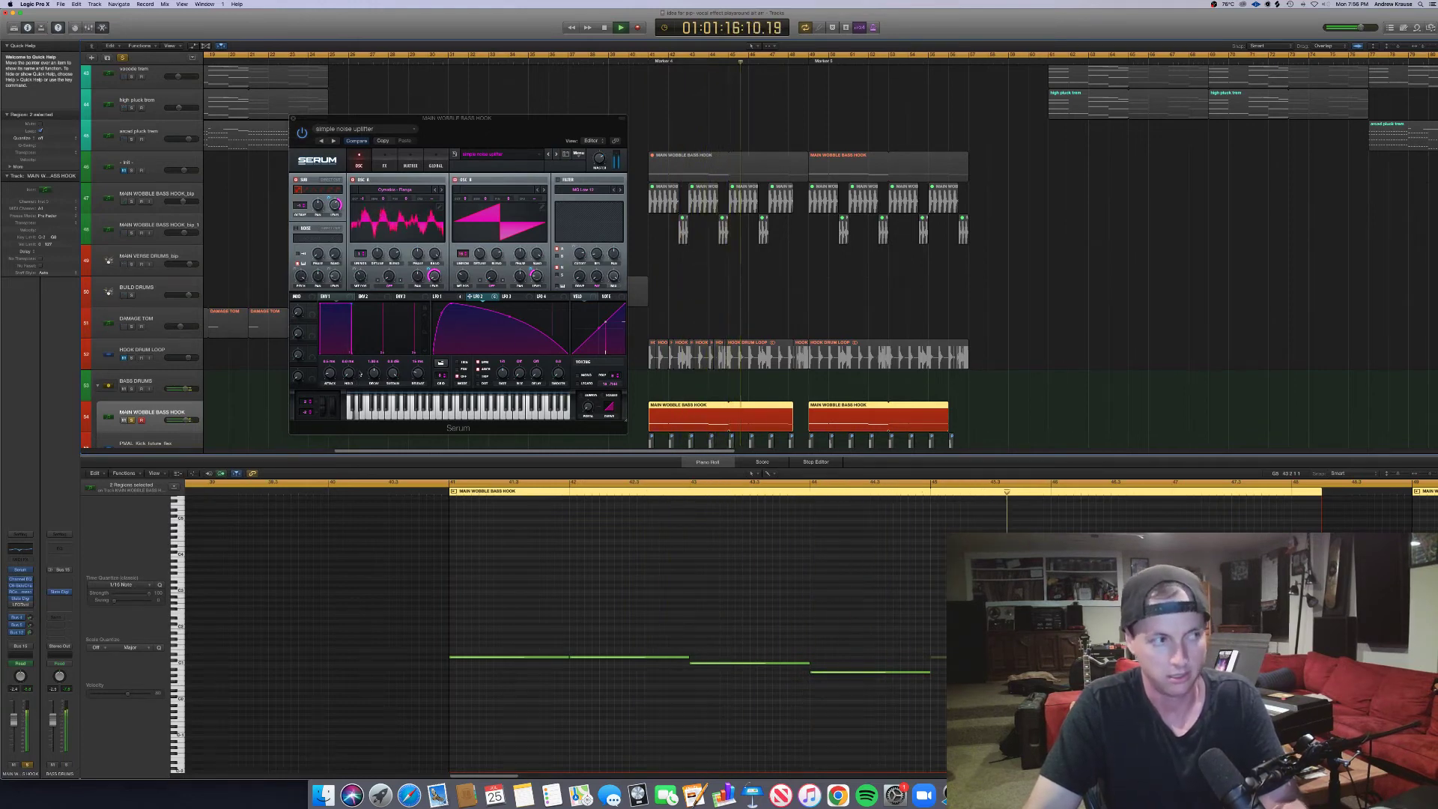
key(space)
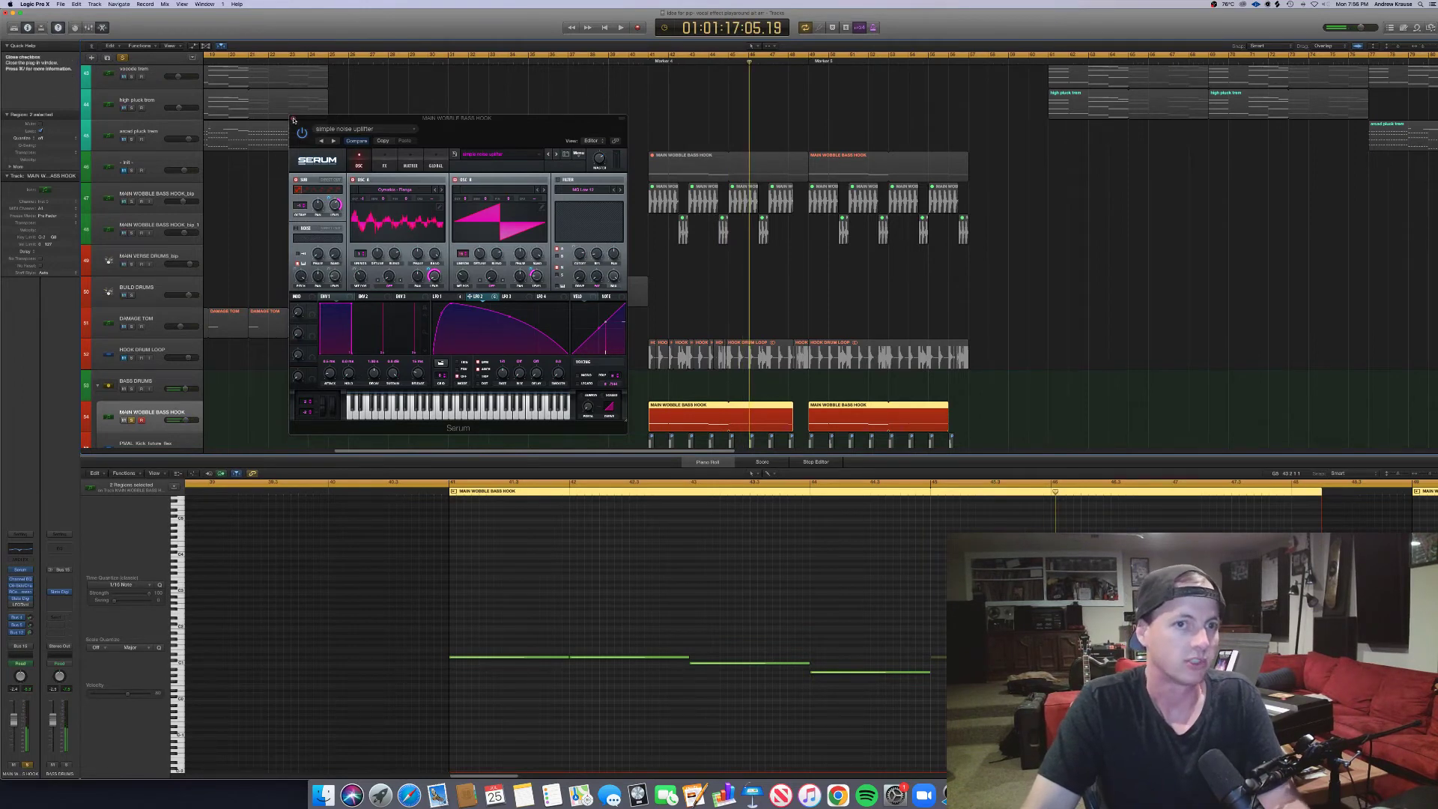
- Hide the Serum window and clear all track solos, with more of the arrangement's tracks in view
key(v)
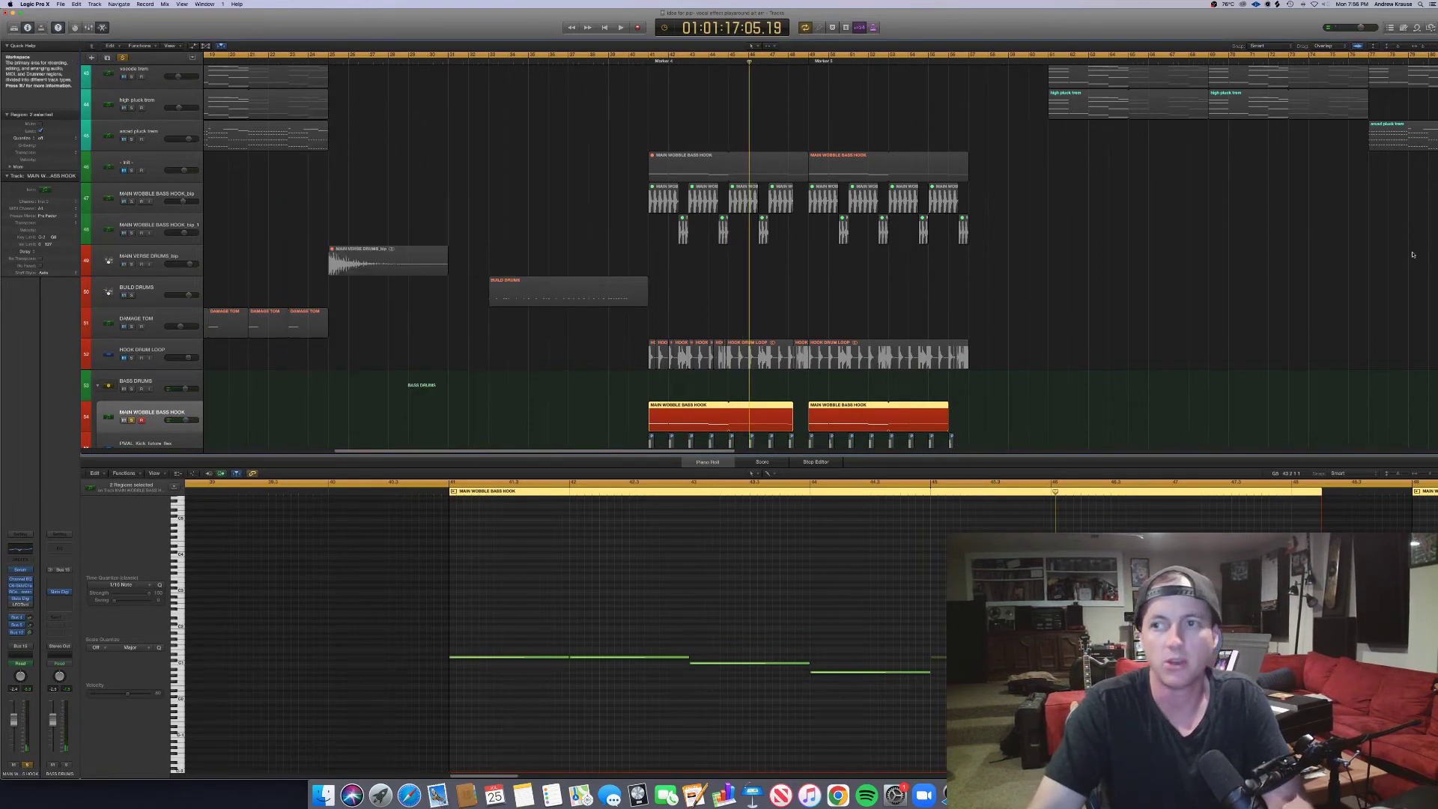
drag(1398, 46, 1260, 119)
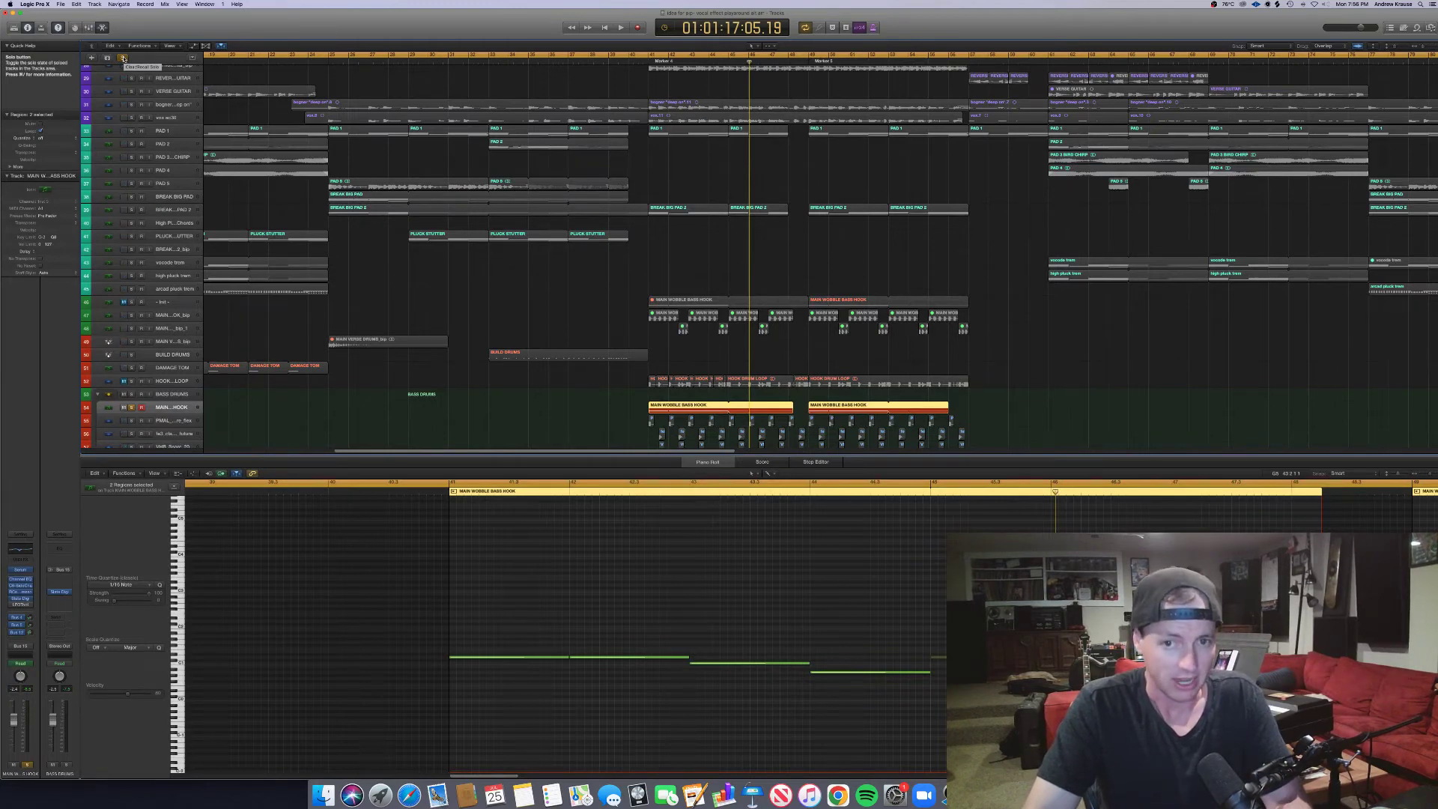
click(123, 58)
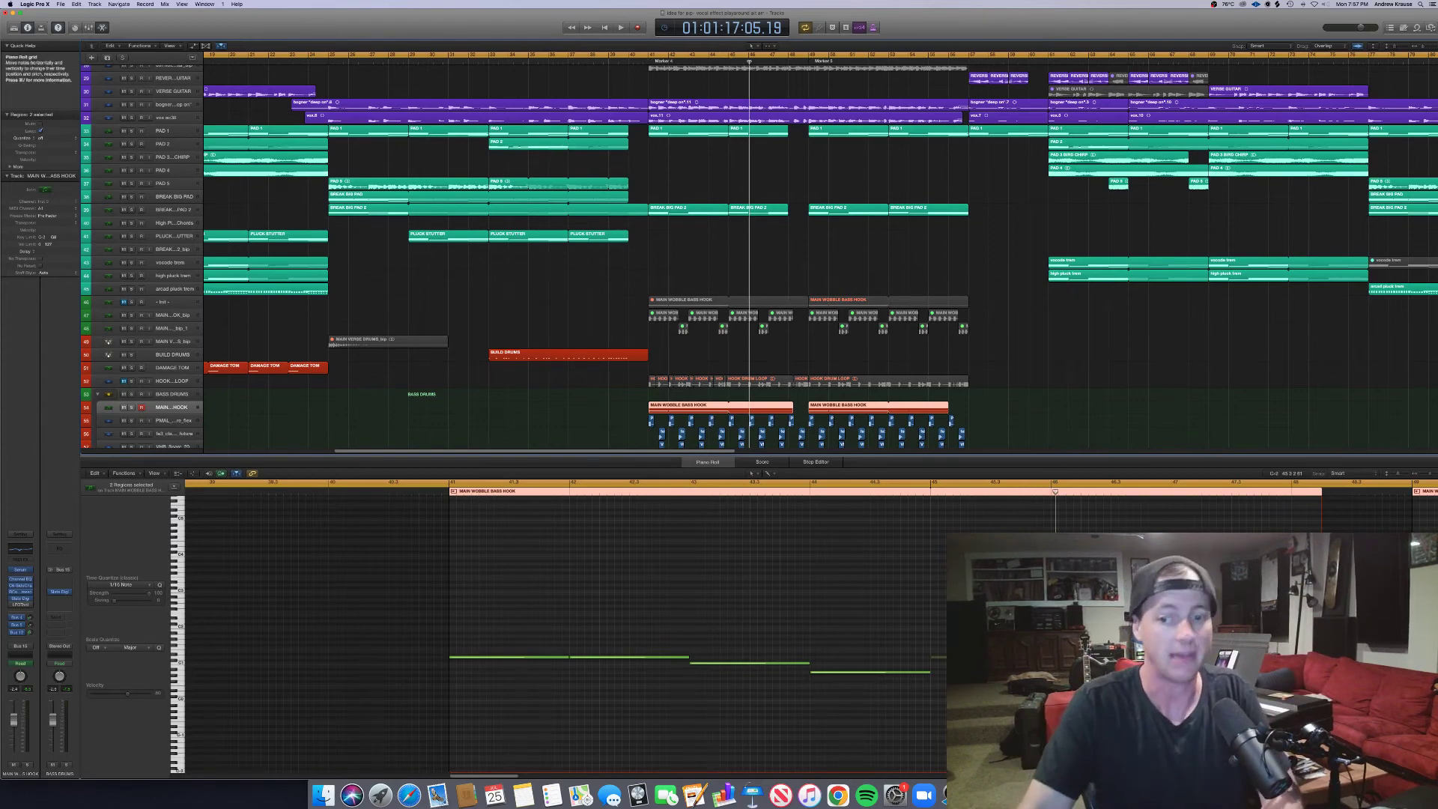
- Switch to OBS and bring its recording window to the front
key(super+Tab)
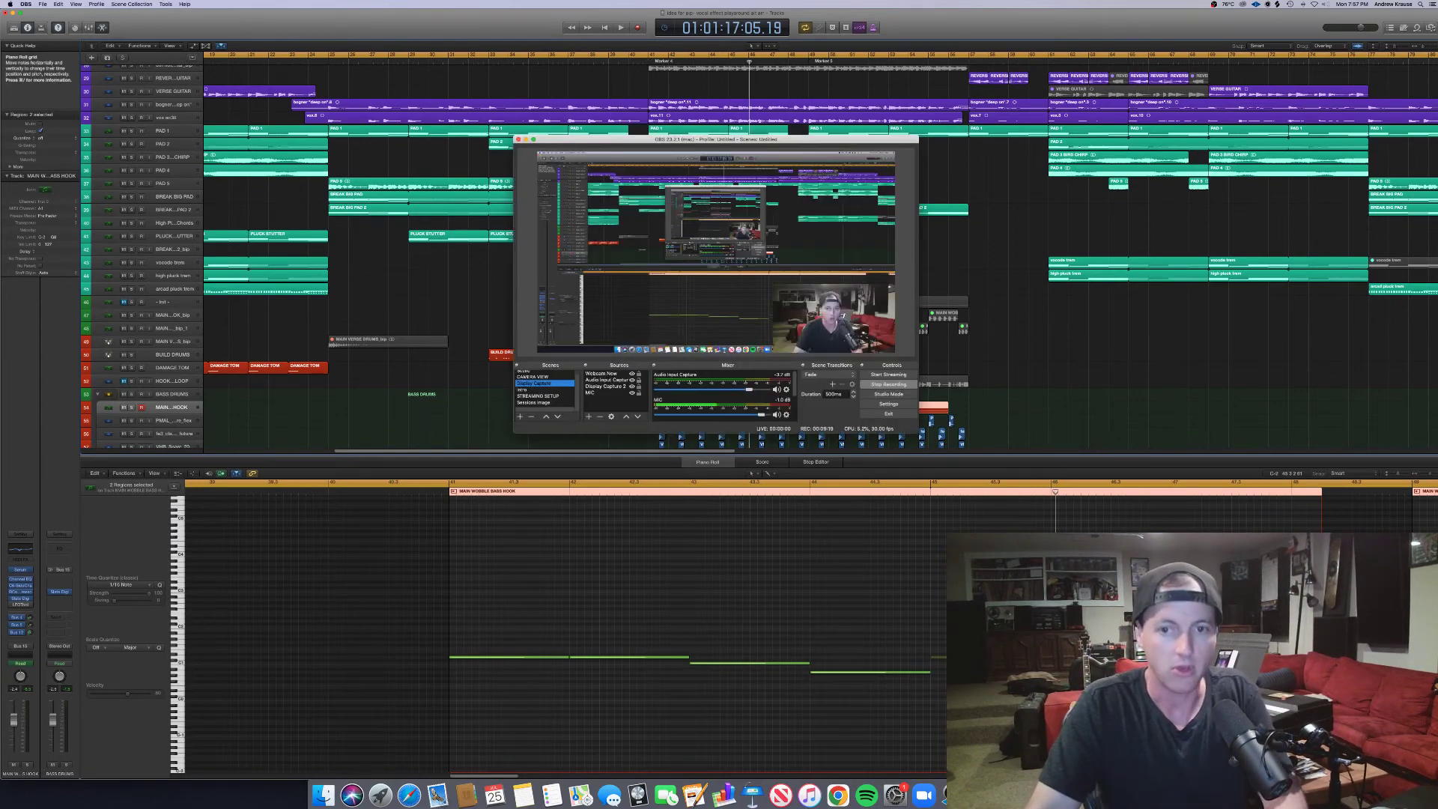